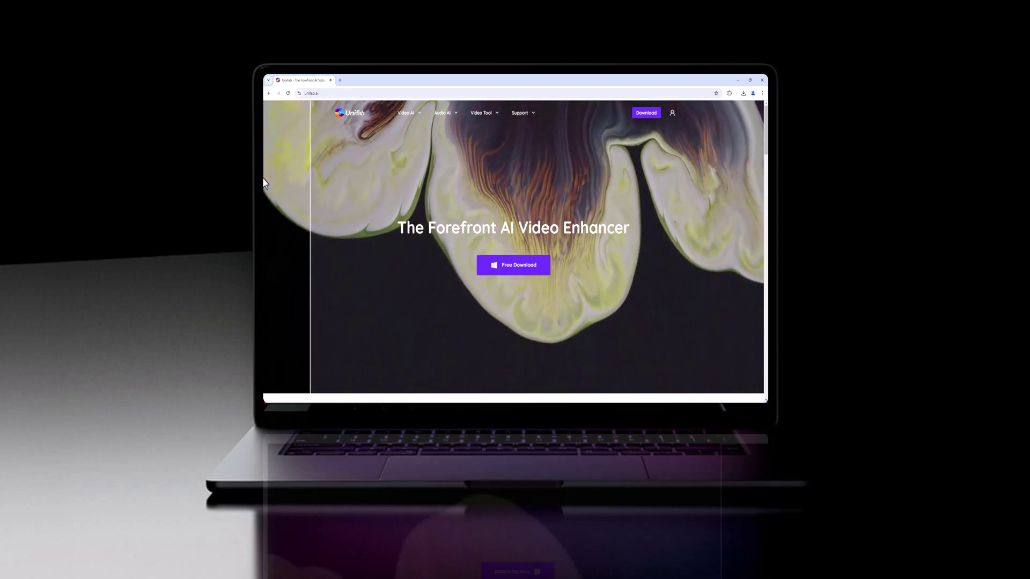
Step: Scroll the UniFab homepage and view the Deinterlace and HDR Upscaler demo videos
scroll(262, 178, "down", 5)
scroll(263, 179, "down", 5)
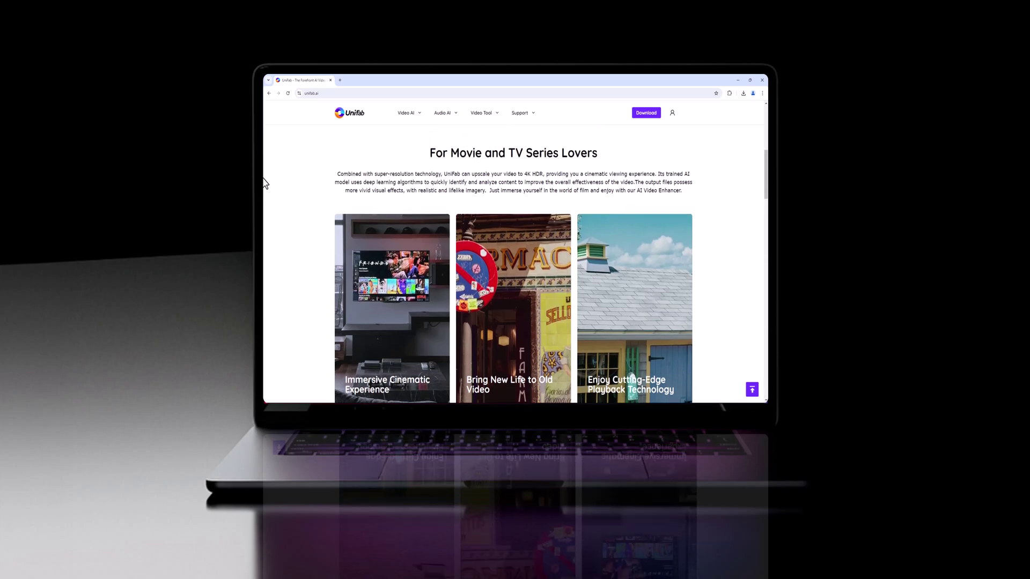
mouse_move(359, 229)
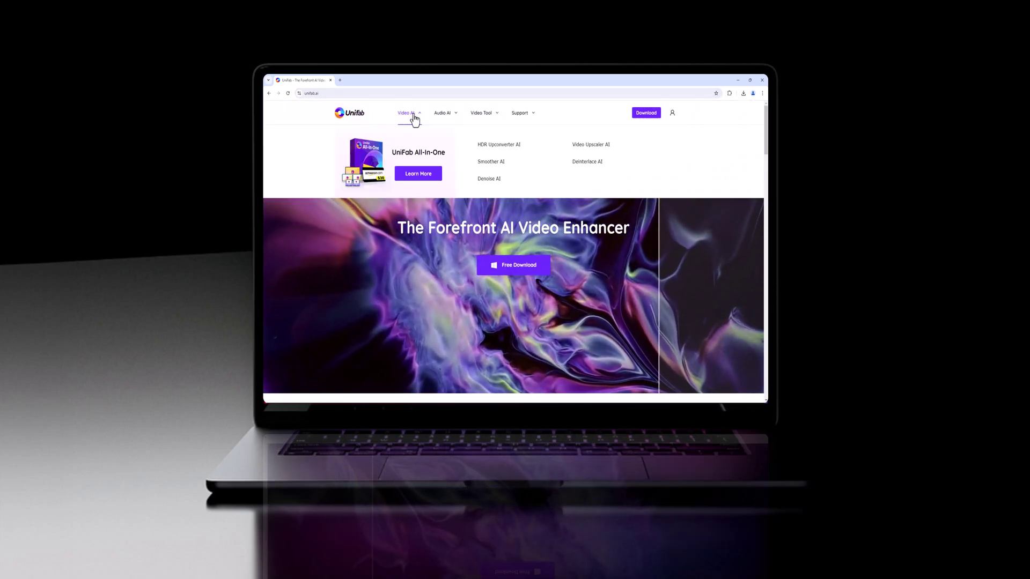
mouse_move(416, 119)
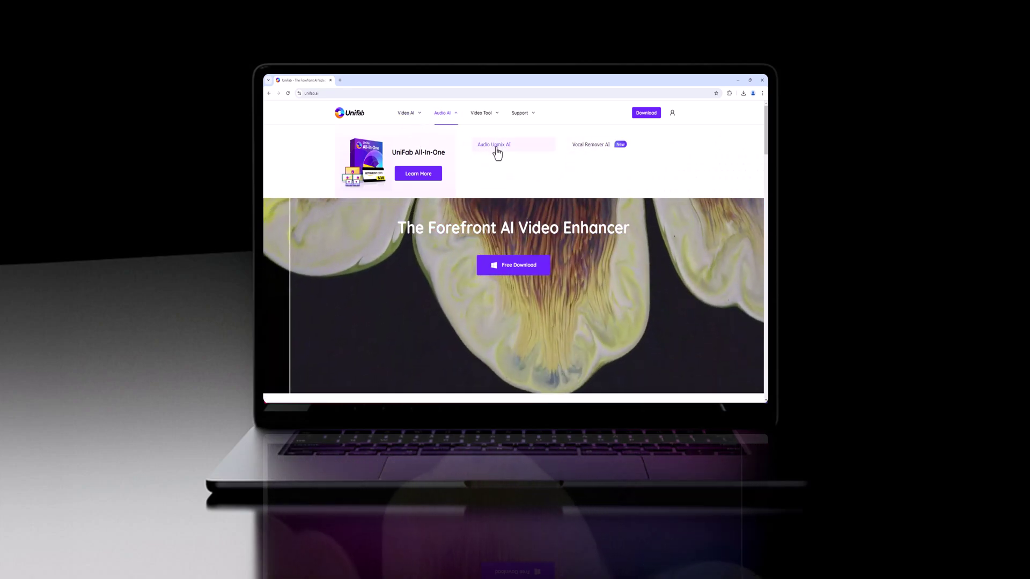
mouse_move(483, 115)
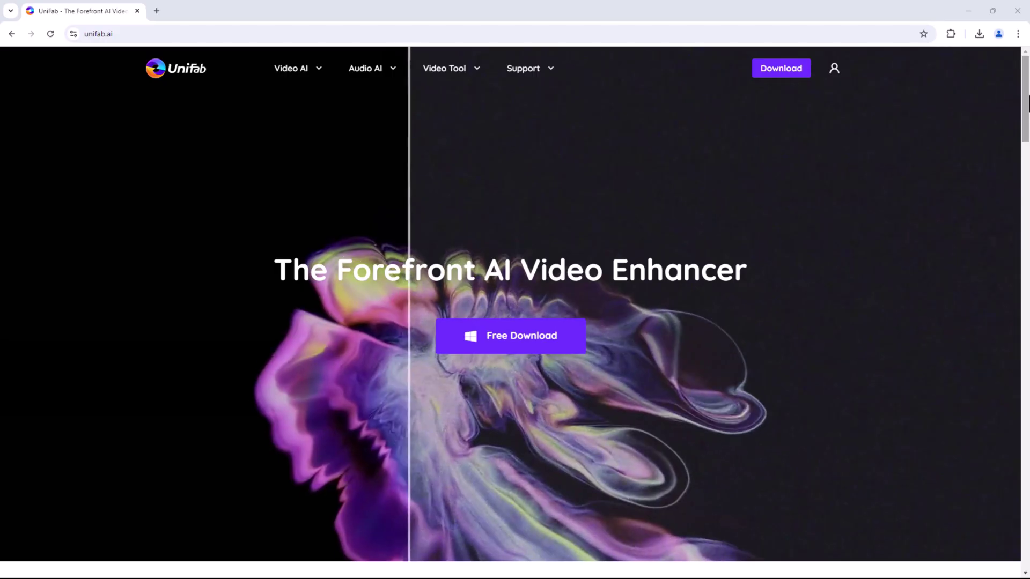
scroll(1027, 189, "down", 10)
scroll(1028, 189, "down", 2)
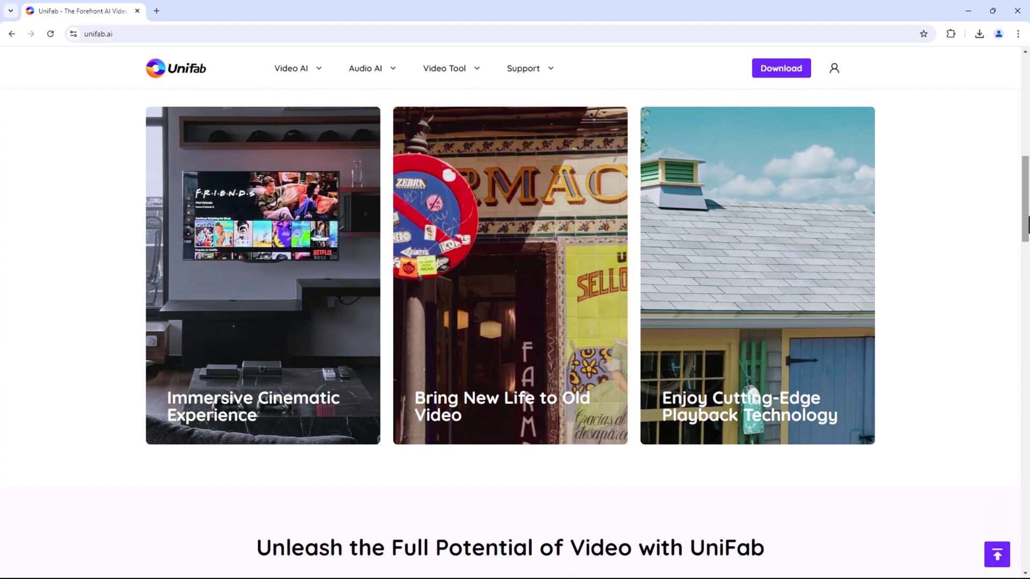
scroll(1007, 341, "down", 12)
scroll(1007, 340, "up", 1)
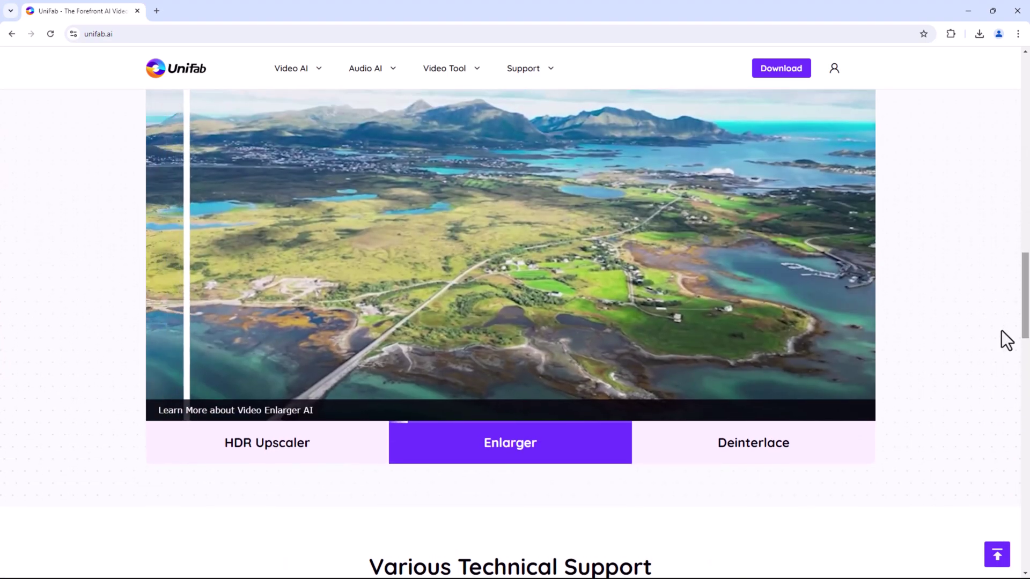
left_click(786, 452)
left_click(299, 433)
Step: Start the free UniFab installer download from the top of the page
scroll(1027, 292, "up", 15)
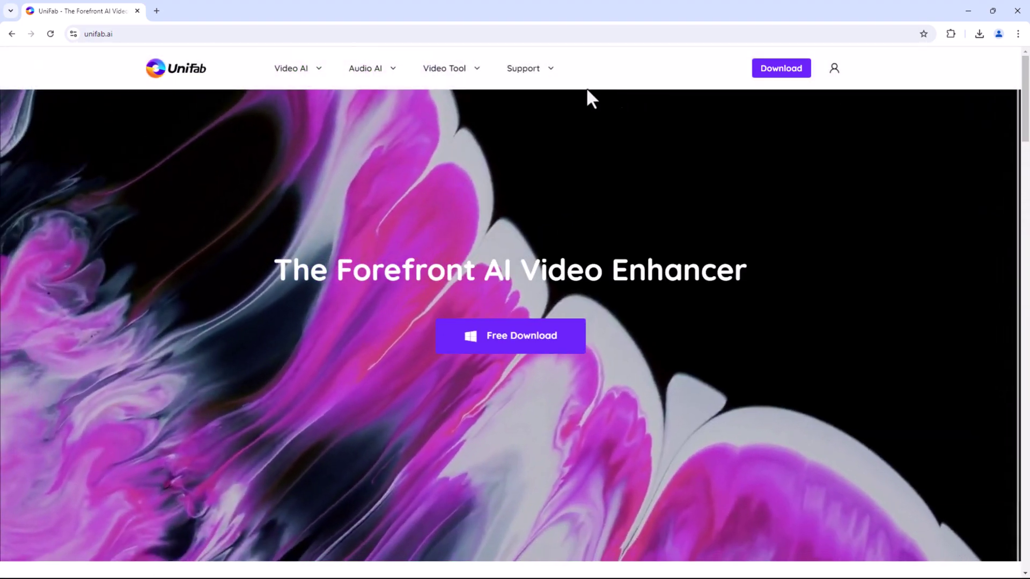
mouse_move(350, 81)
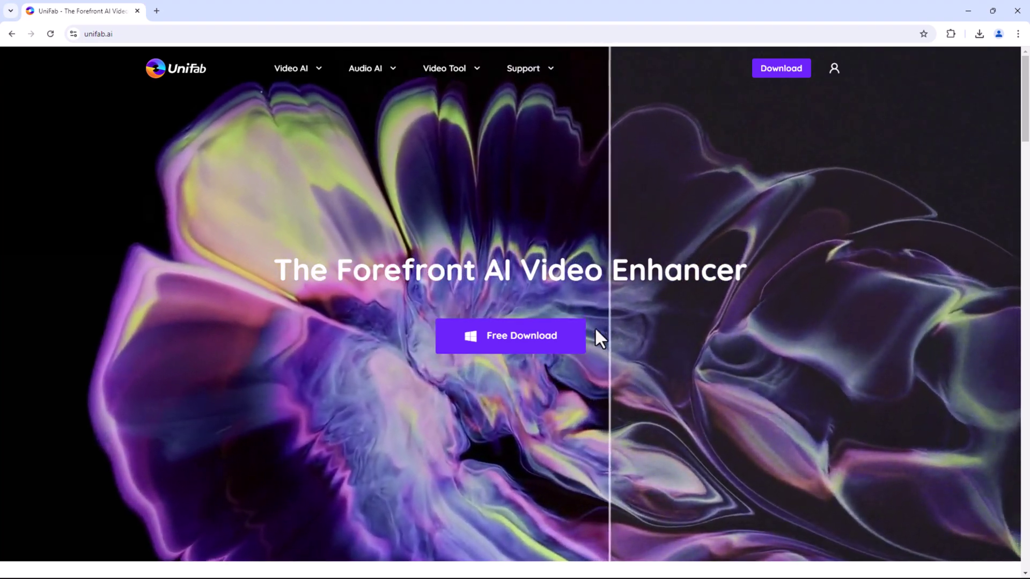
left_click(563, 340)
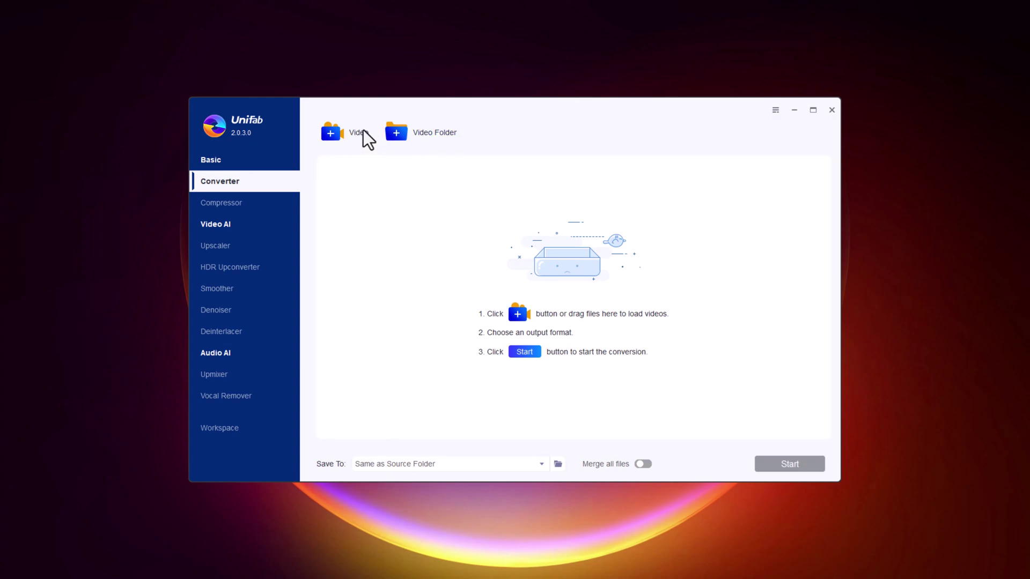
Step: Add Video 1 to the Converter
left_click(350, 133)
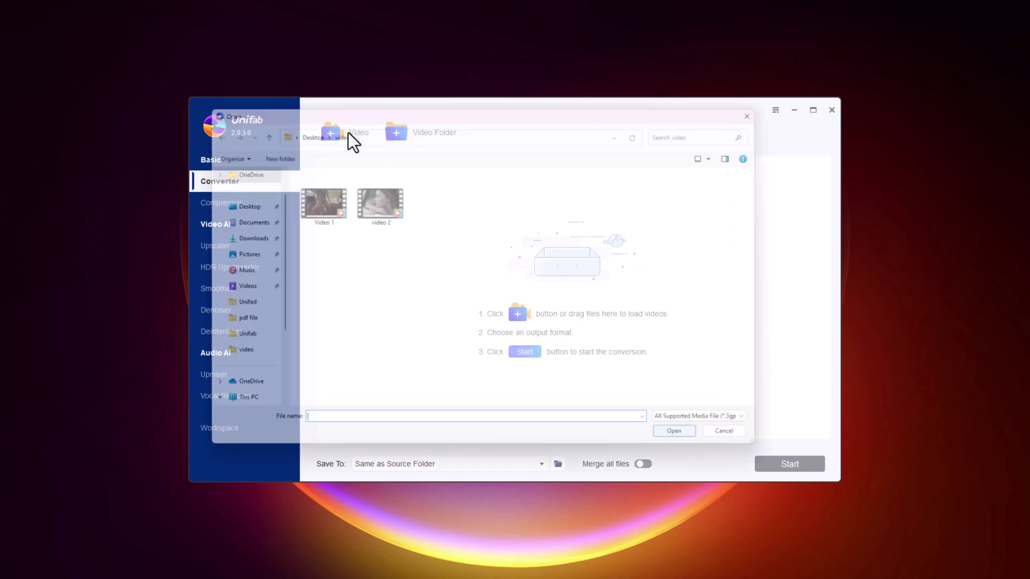
left_click(314, 206)
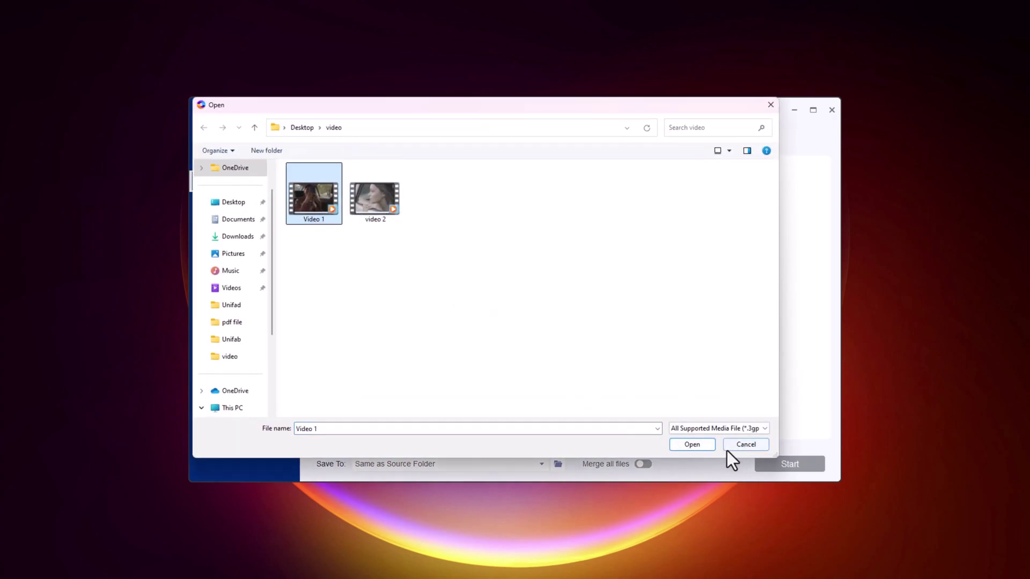
left_click(695, 444)
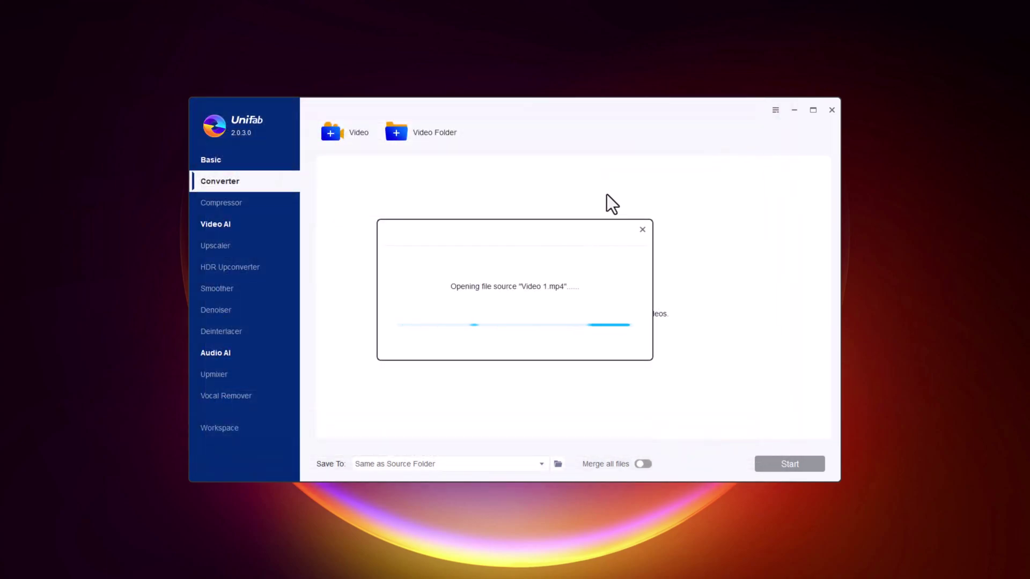
Step: Set Video 1's output quality to High (16672 kbps, about 22 MB), then show format choices
left_click(787, 214)
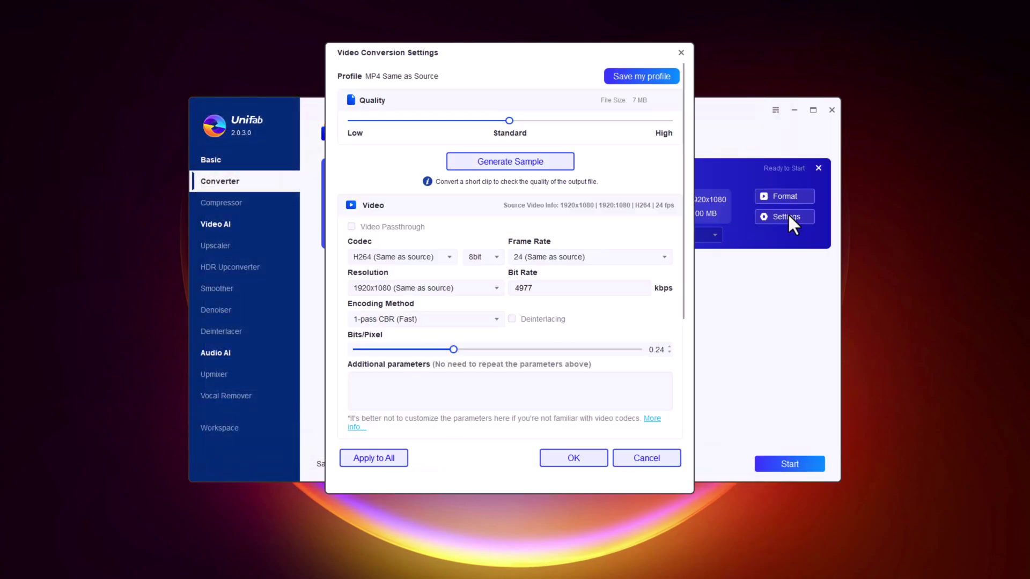
left_click(475, 288)
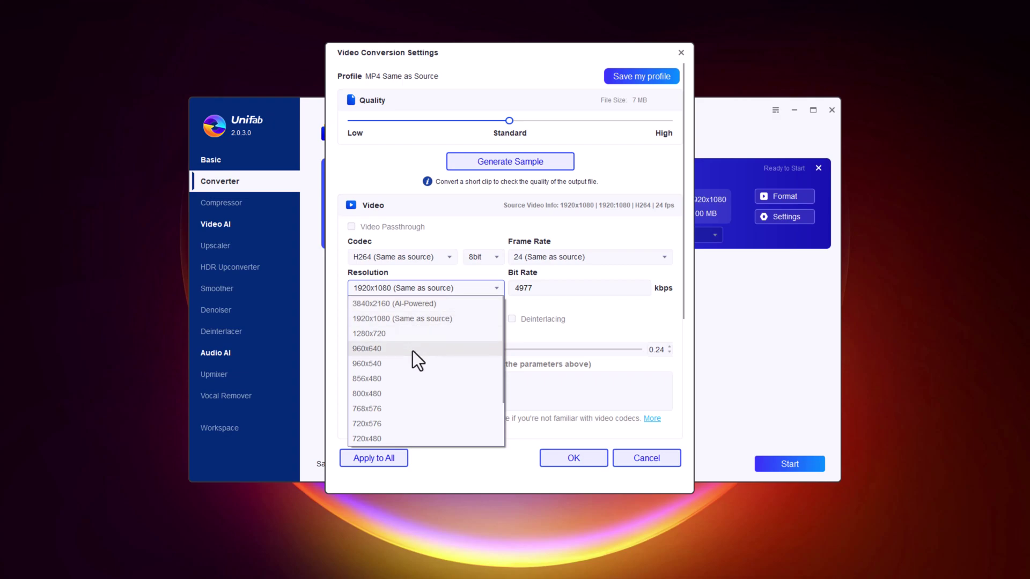
left_click(581, 257)
left_click(569, 289)
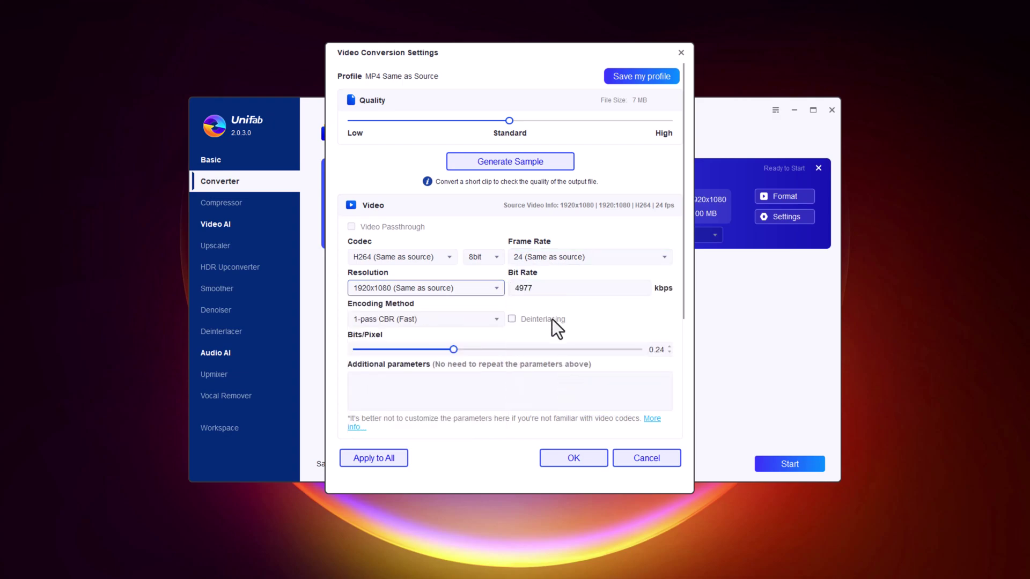
scroll(458, 343, "down", 5)
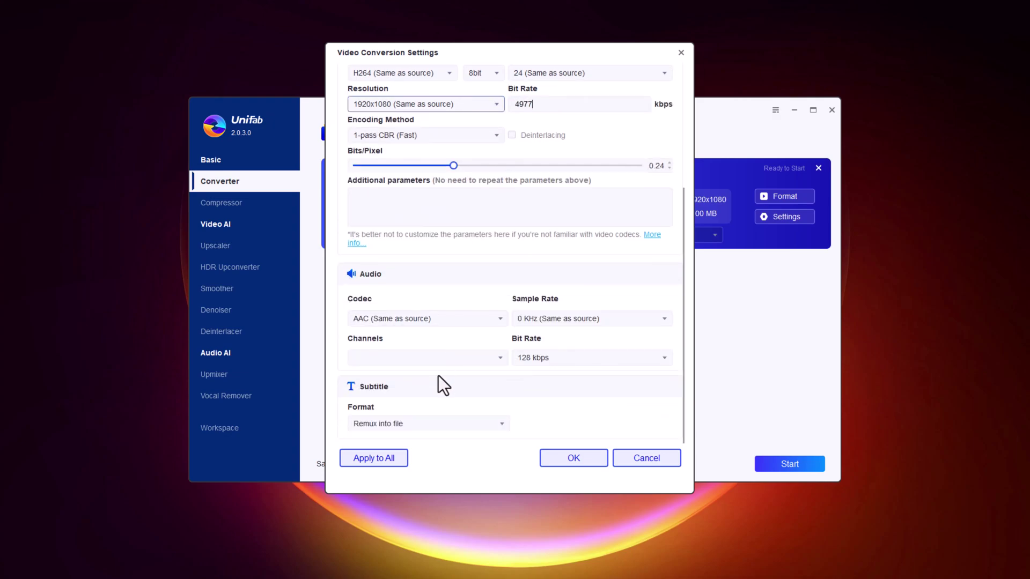
scroll(449, 385, "up", 5)
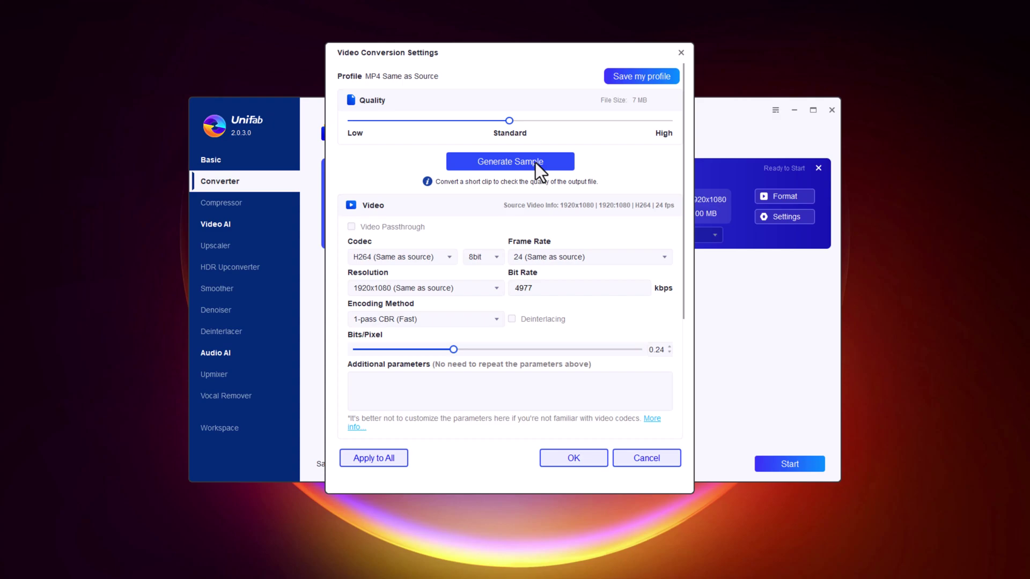
left_click_drag(509, 119, 673, 120)
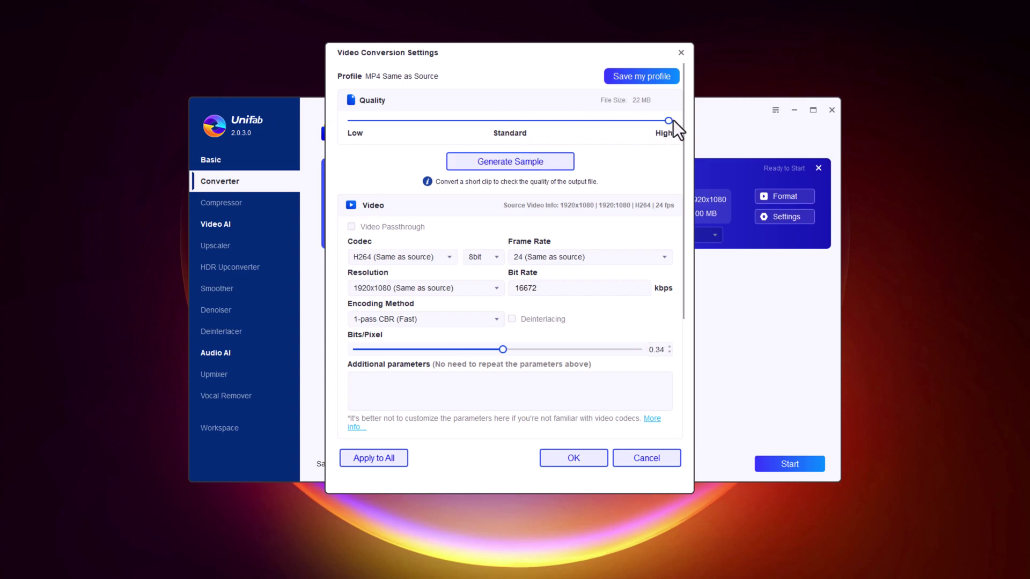
left_click(572, 457)
left_click(796, 197)
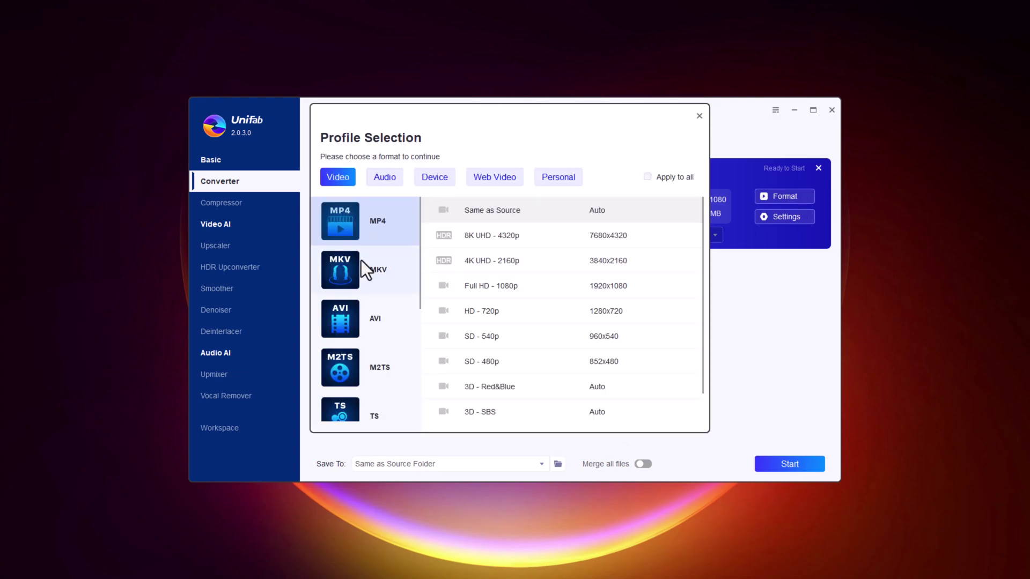
Step: Compare the AVI, MOV and MKV presets, then close Profile Selection keeping MP4 1920x1080
scroll(404, 254, "down", 5)
scroll(388, 379, "up", 5)
scroll(500, 322, "down", 1)
scroll(456, 338, "up", 1)
left_click(381, 318)
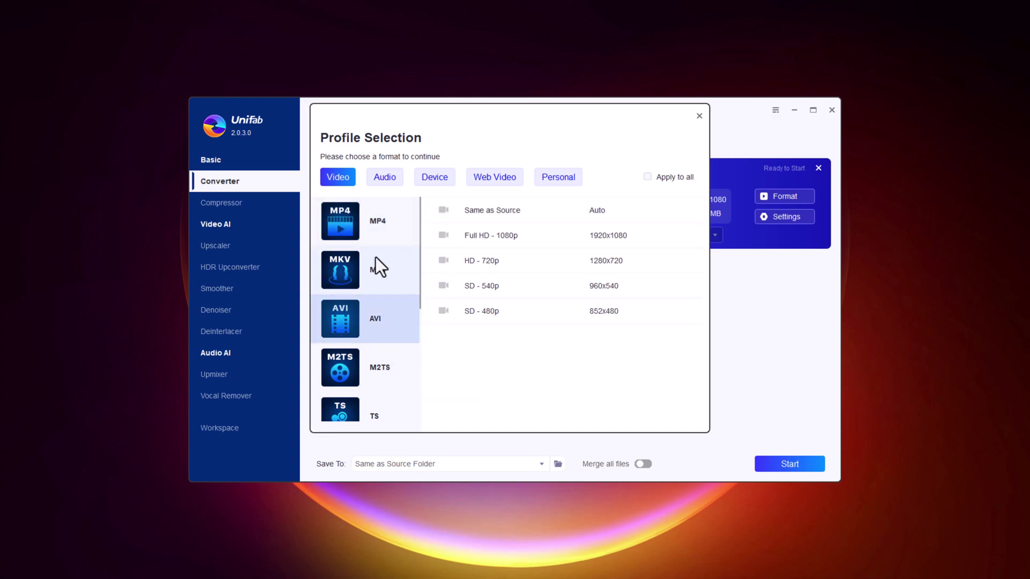
scroll(386, 360, "down", 4)
left_click(392, 368)
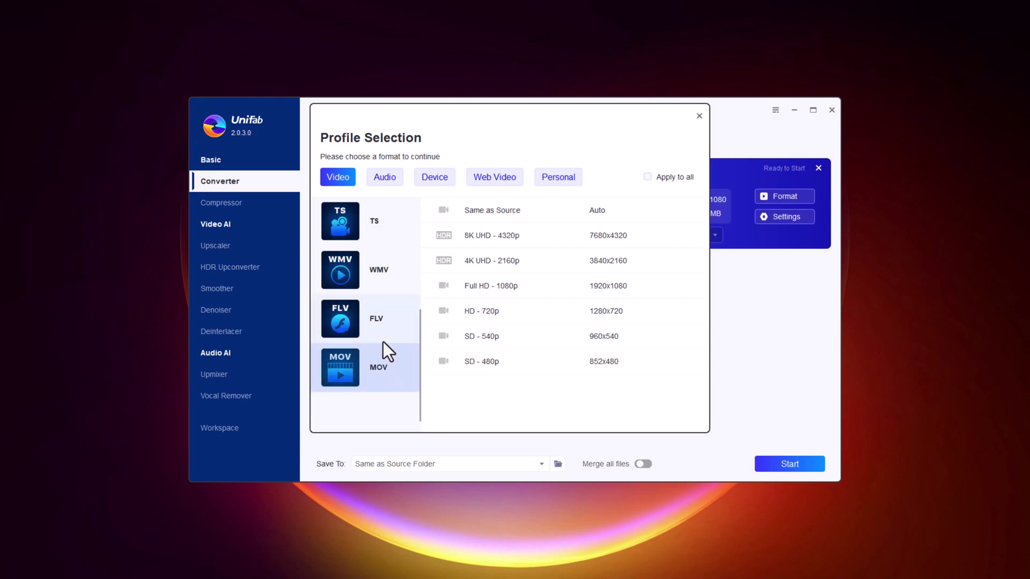
scroll(383, 342, "up", 4)
left_click(382, 271)
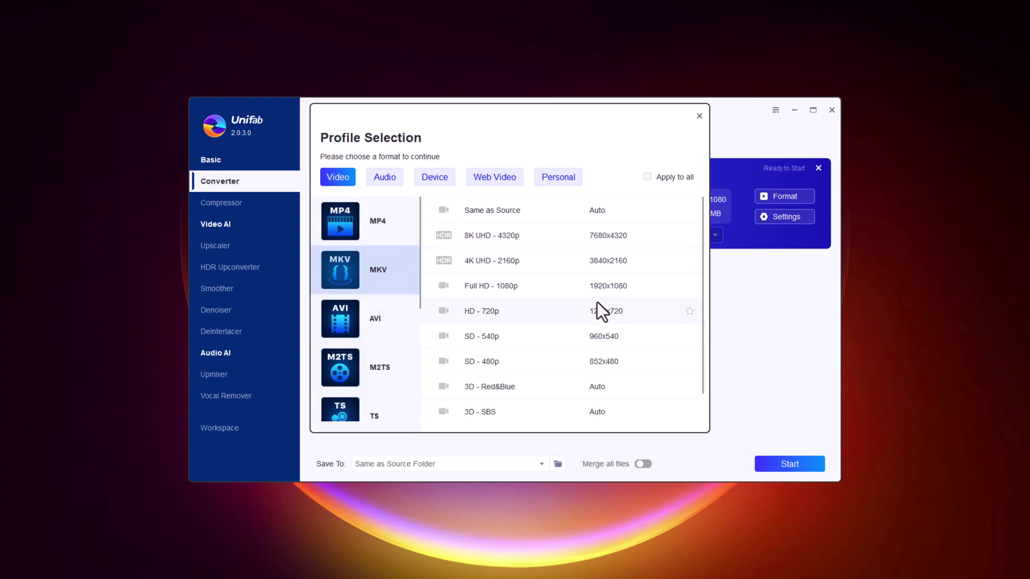
left_click(725, 302)
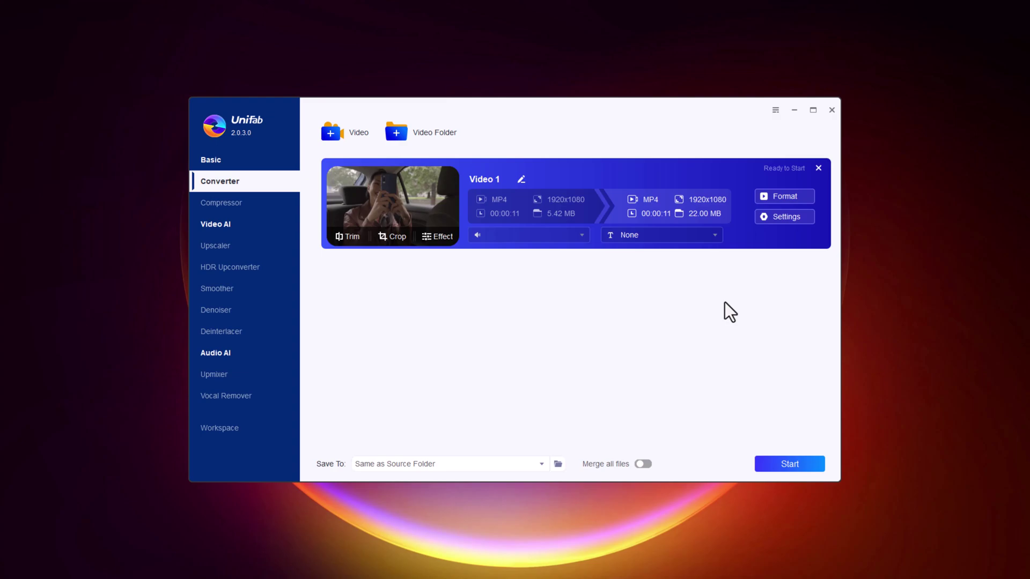
Step: Start converting Video 1 and switch to the Compressor module
left_click(794, 465)
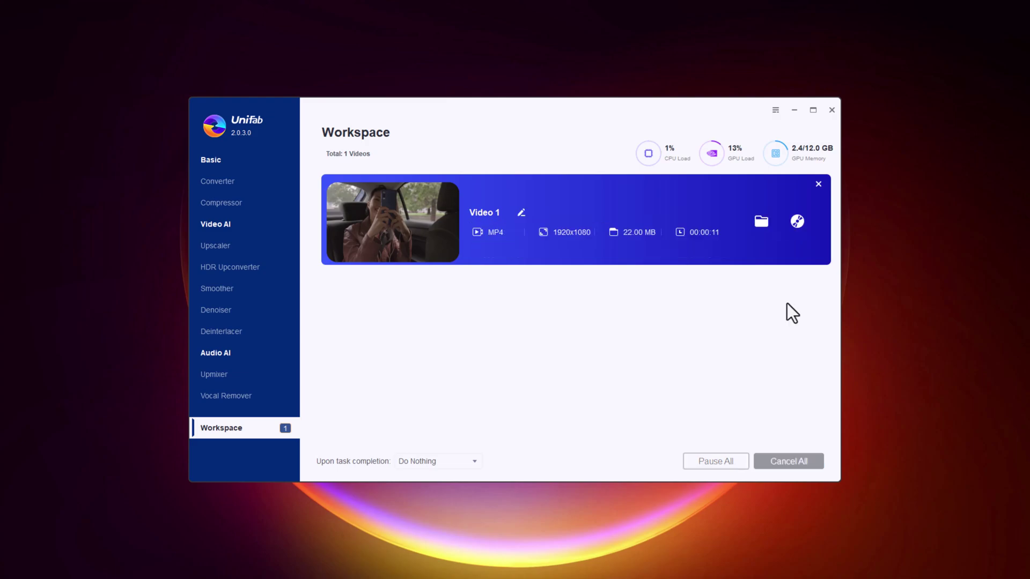
left_click(240, 203)
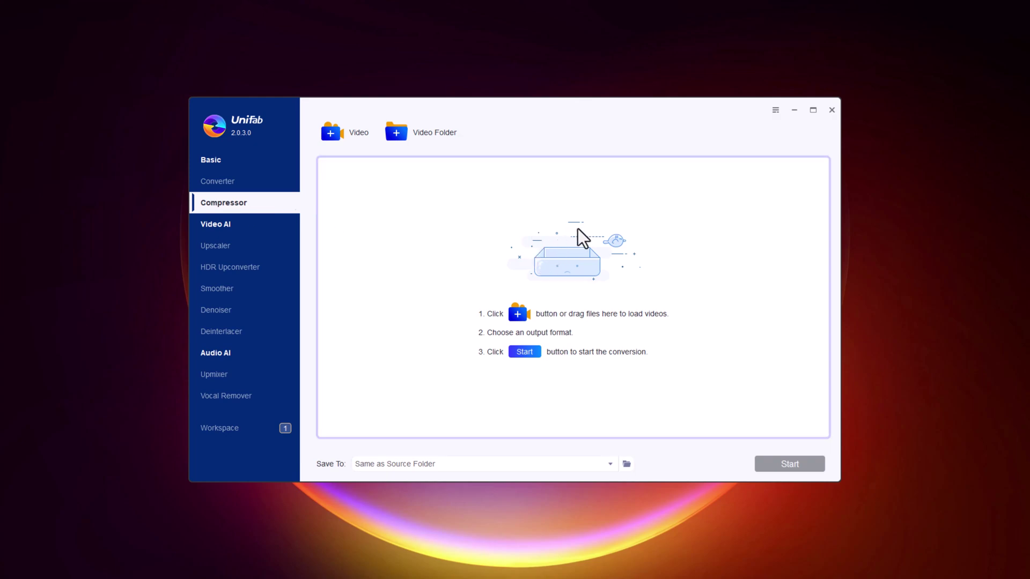
Step: Load video 2 into the Compressor
left_click(449, 260)
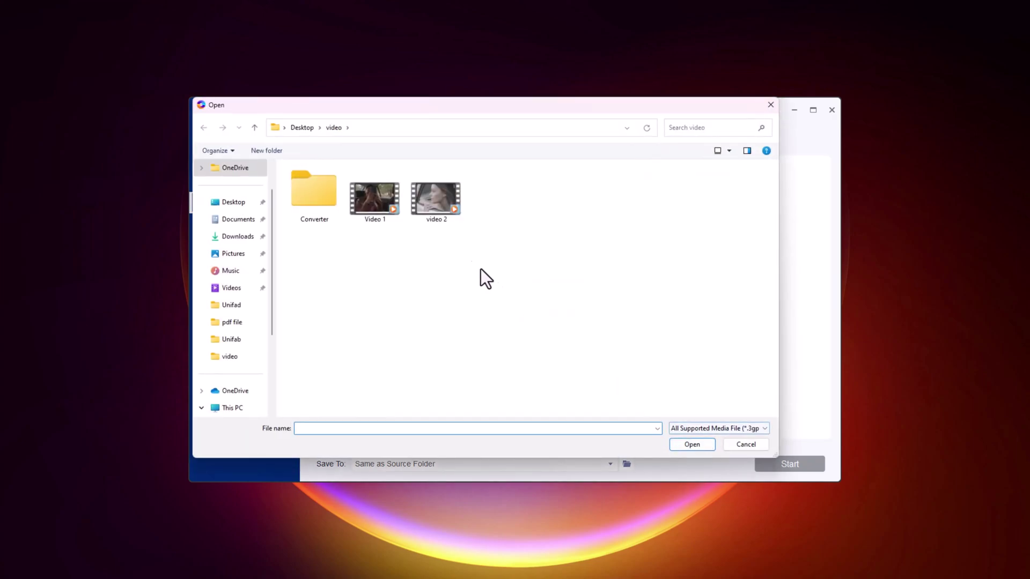
left_click(443, 207)
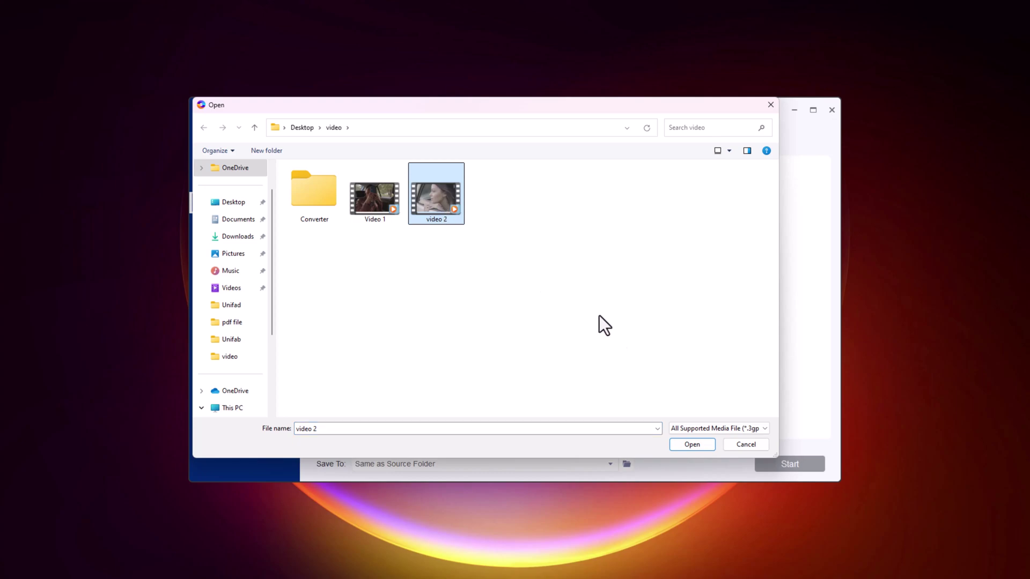
left_click(692, 445)
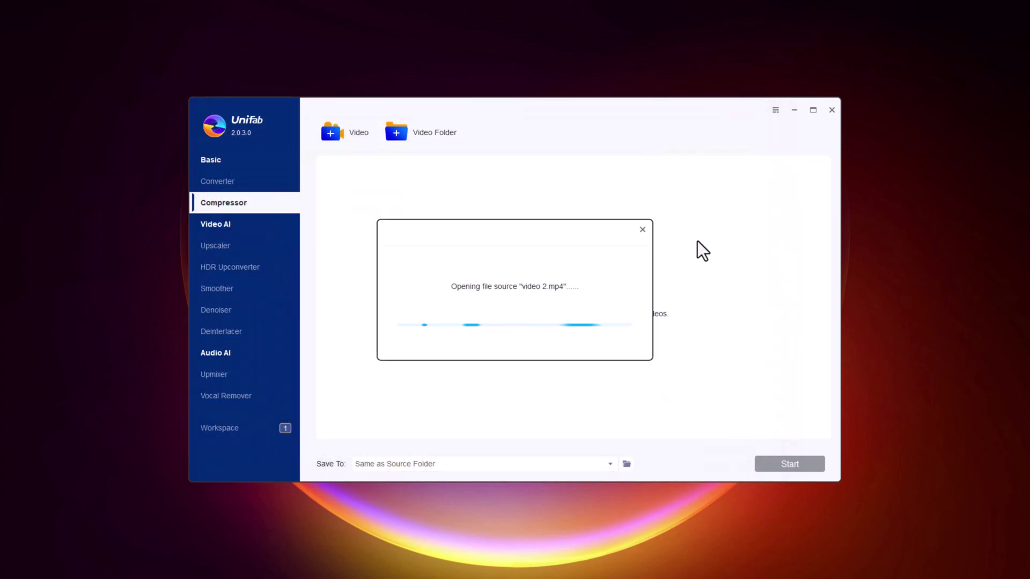
Step: Set video 2's compression quality for about 3 MB output, reviewing the advanced encoding options
left_click(772, 218)
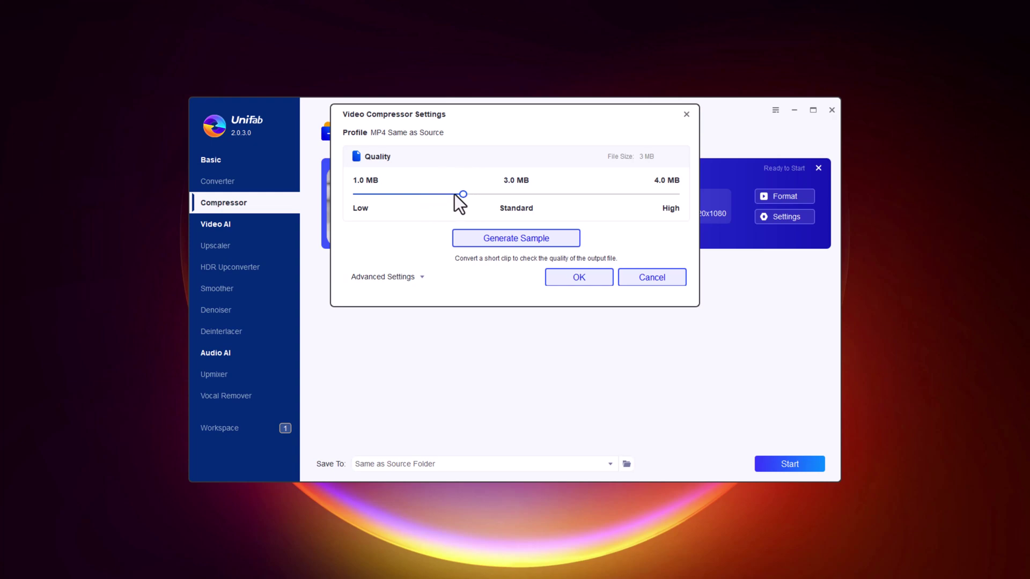
left_click_drag(465, 195, 516, 198)
left_click(422, 275)
scroll(473, 326, "down", 2)
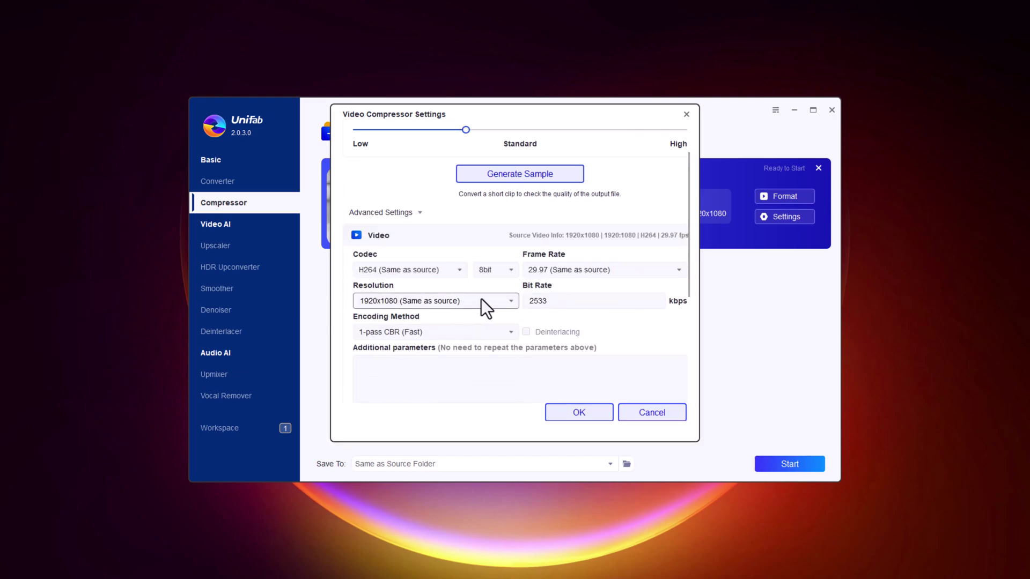
left_click(615, 269)
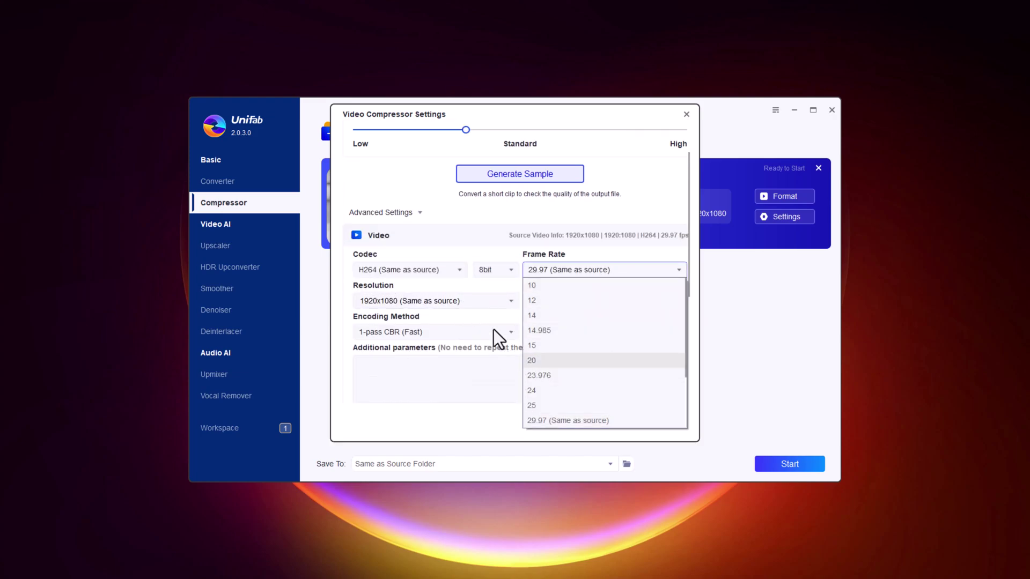
left_click(494, 270)
scroll(461, 291, "down", 7)
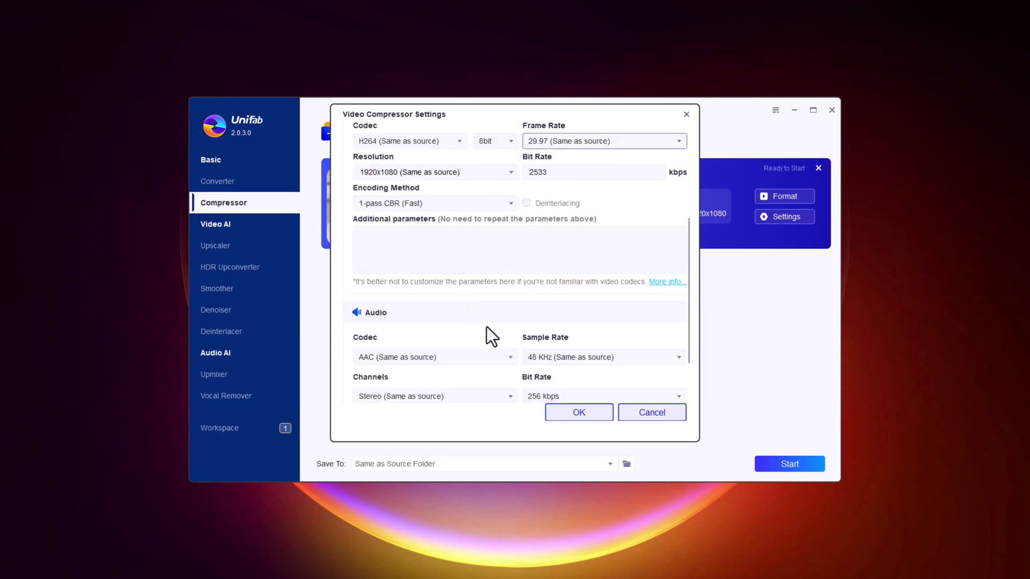
scroll(594, 325, "up", 3)
scroll(594, 332, "up", 5)
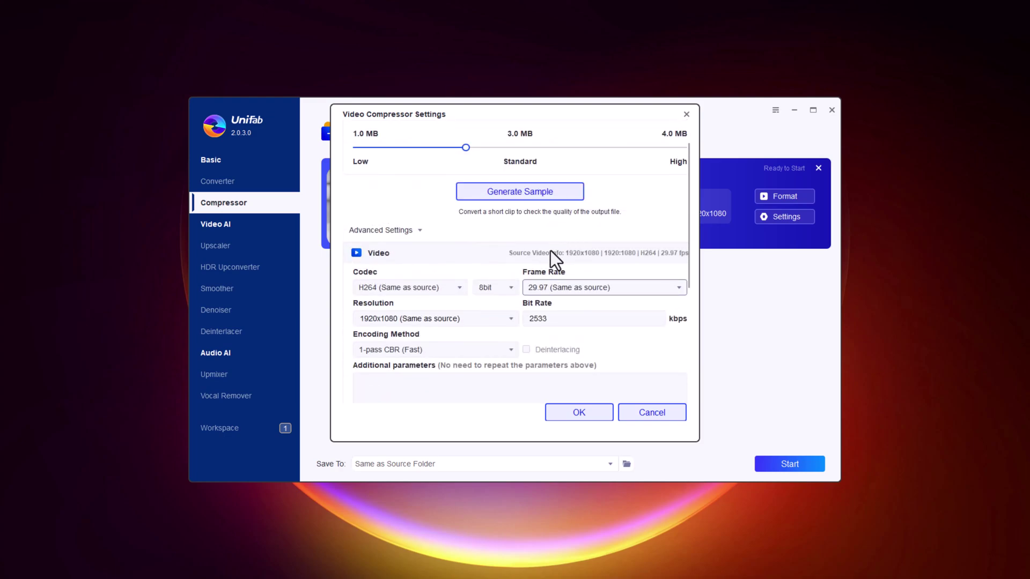
left_click(590, 411)
Step: Start compressing video 2, then load 'low resulation video' into the Upscaler
left_click(774, 465)
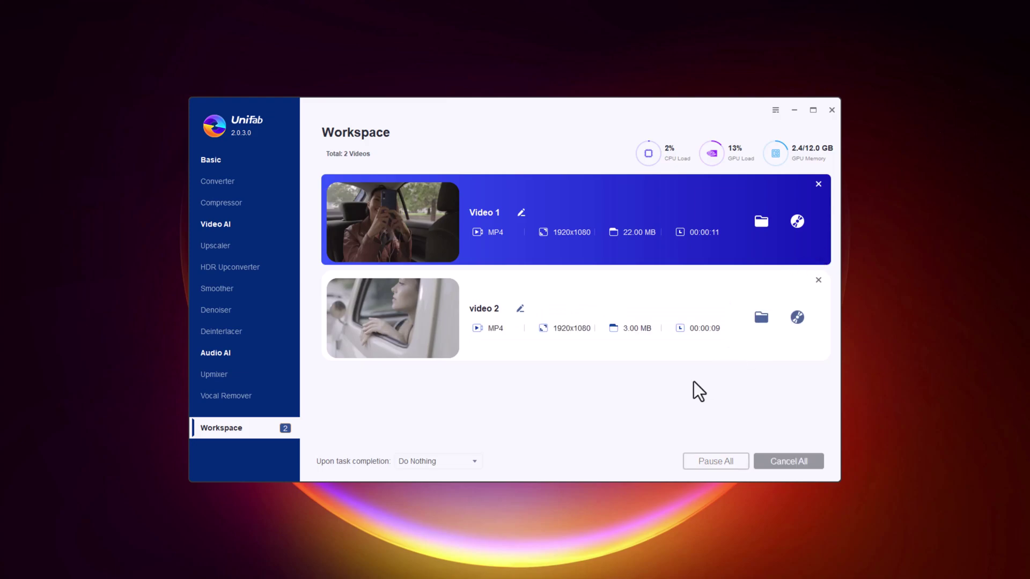
left_click(218, 246)
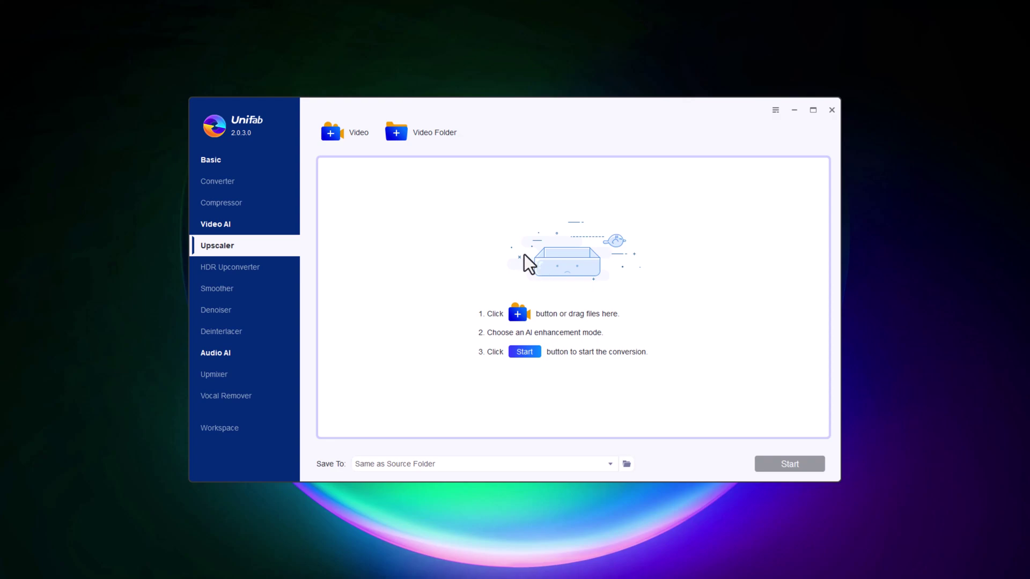
left_click(359, 135)
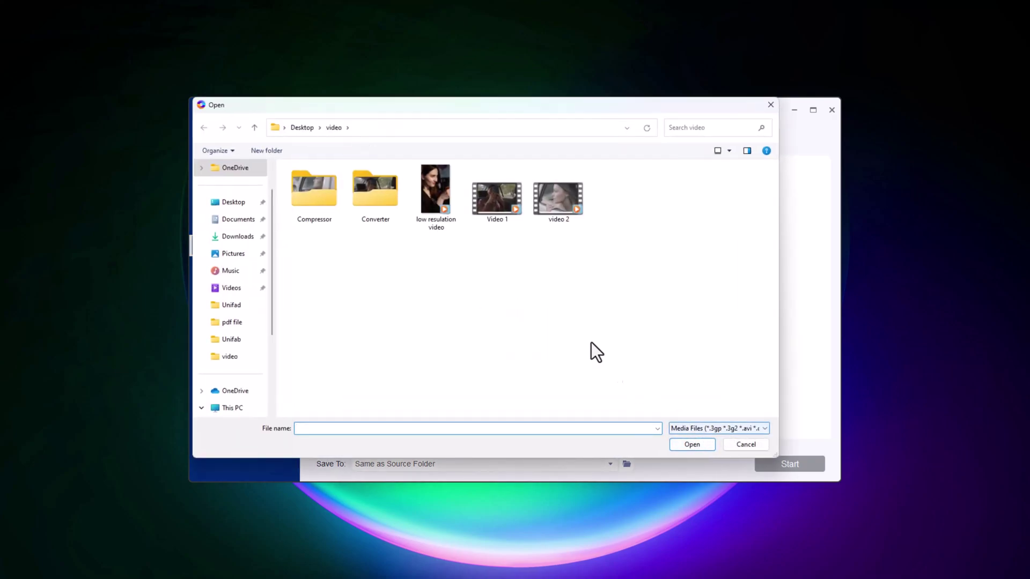
left_click(436, 188)
left_click(691, 444)
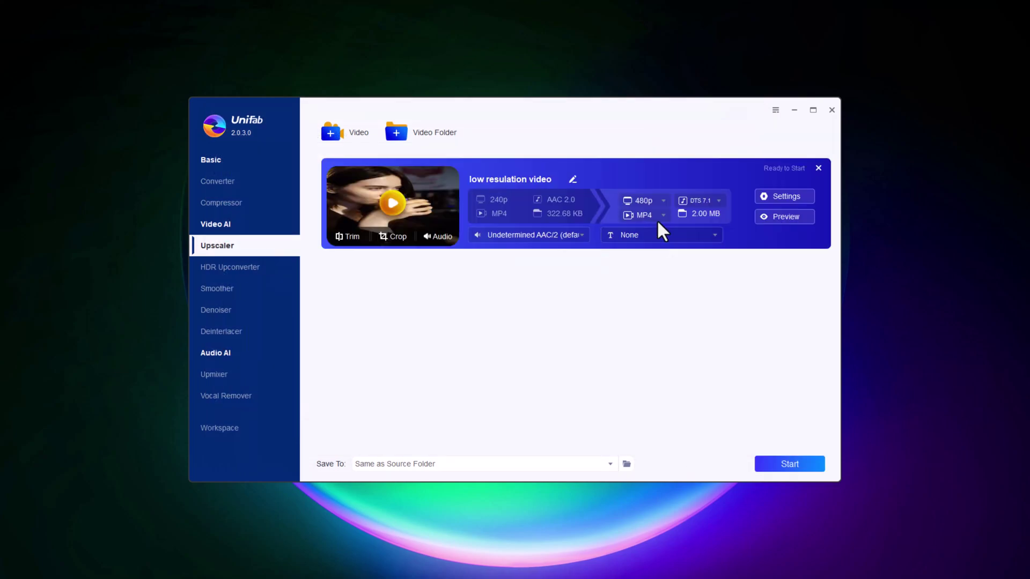
Step: Upscale to 1080p with High quality, H265 codec and Universal Enhancer model, applied to all tasks
left_click(809, 198)
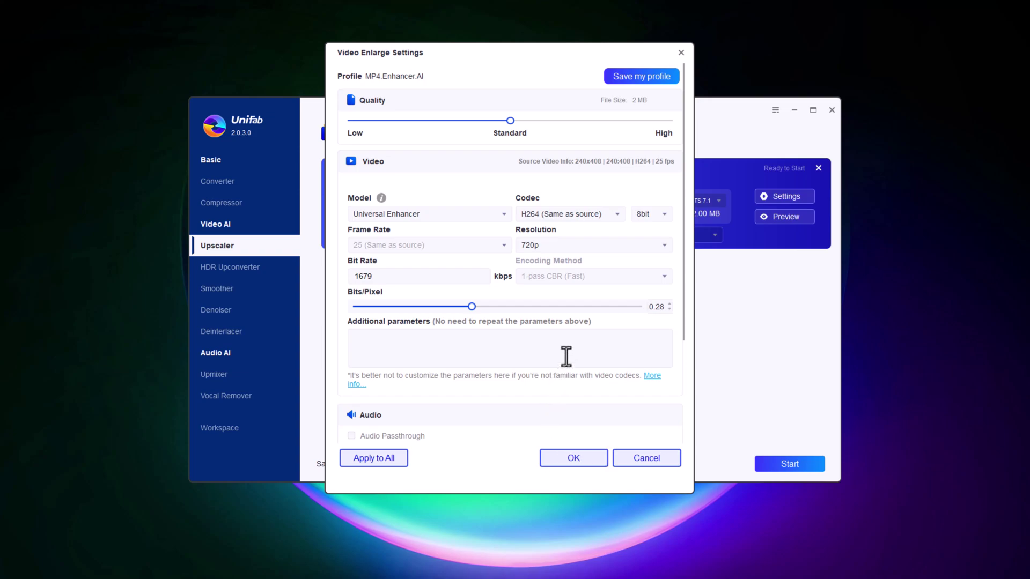
left_click(607, 250)
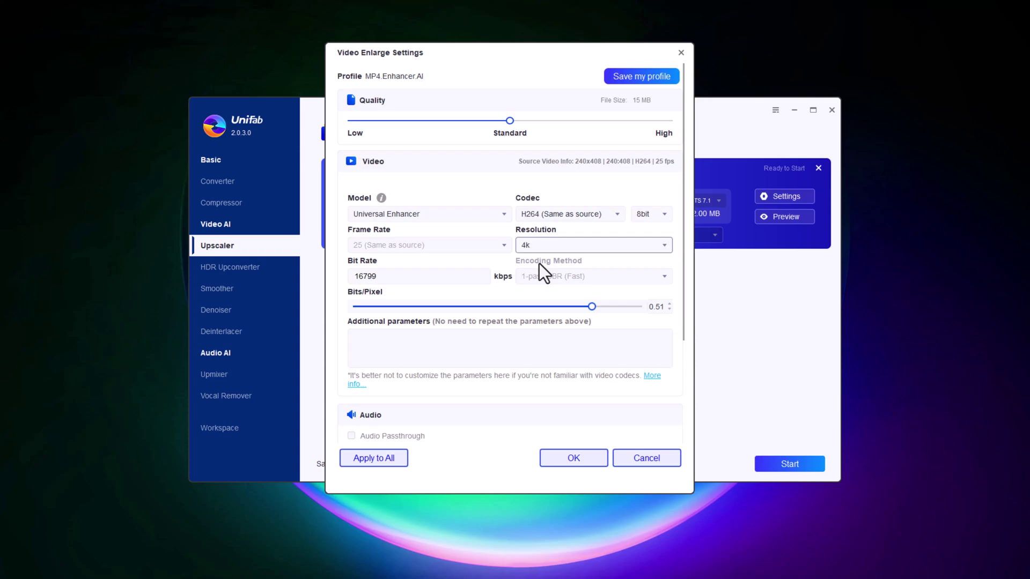
left_click(561, 248)
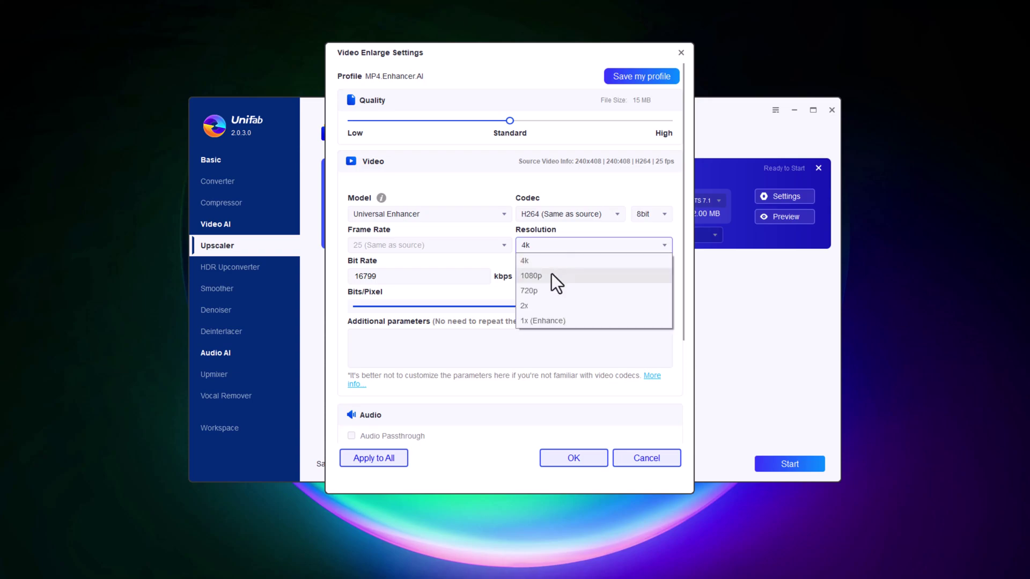
left_click(552, 273)
left_click_drag(510, 121, 667, 122)
left_click(579, 211)
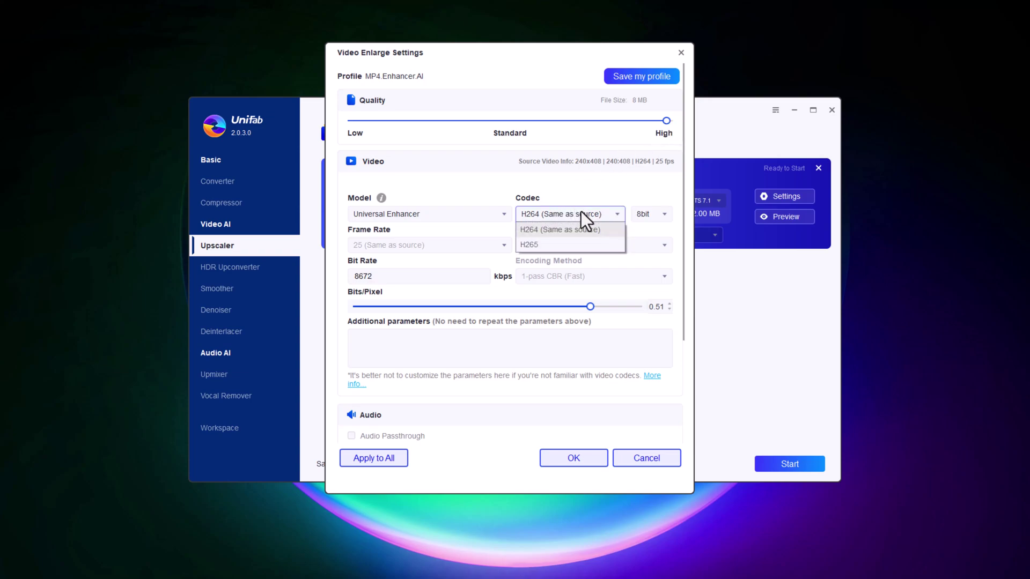
left_click(559, 246)
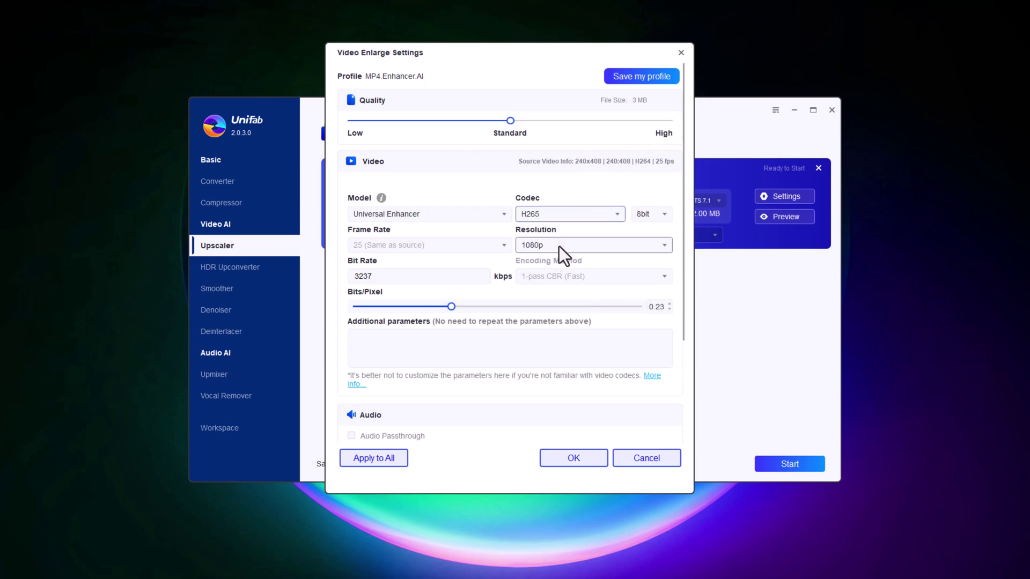
left_click(485, 210)
left_click(445, 228)
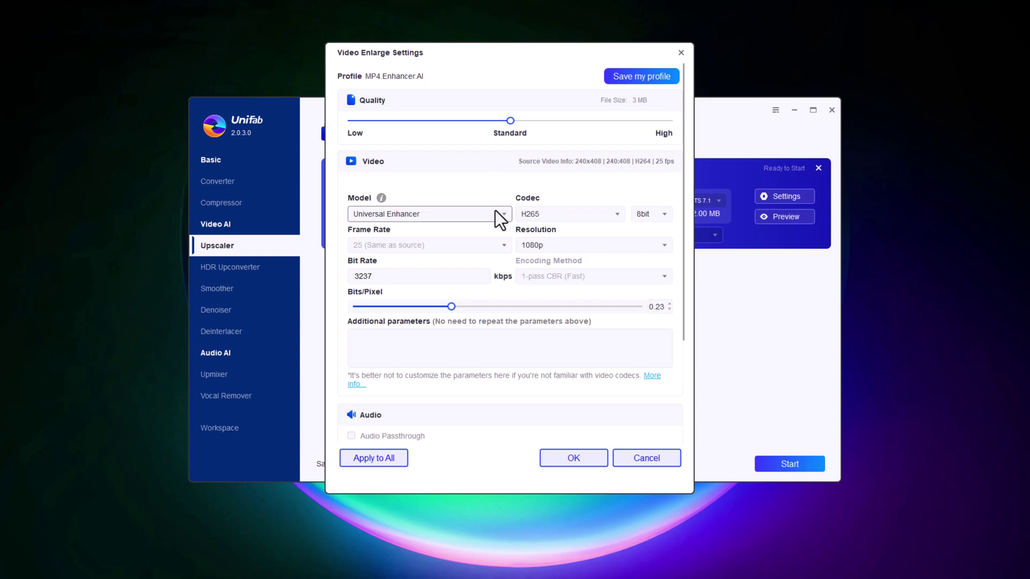
left_click(374, 463)
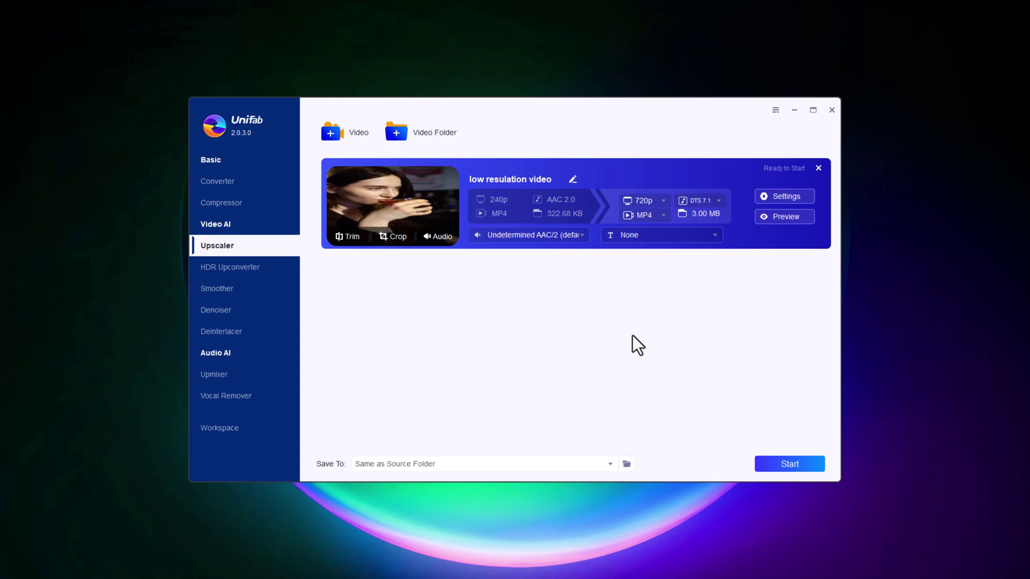
Step: Start upscaling the low resulation video and switch to the Smoother module
left_click(785, 464)
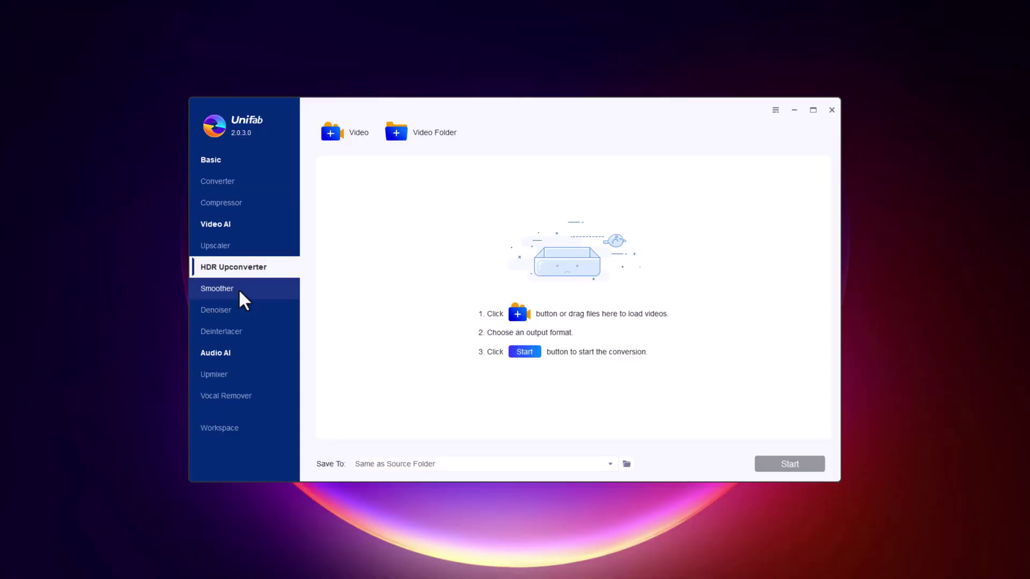
left_click(239, 291)
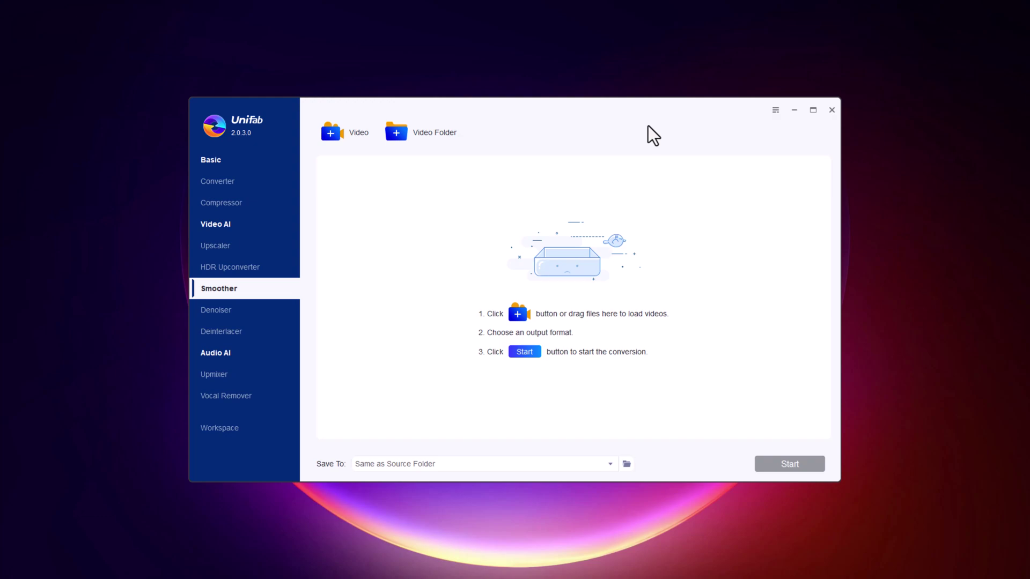
Step: Load video 4 into the Smoother
left_click(350, 138)
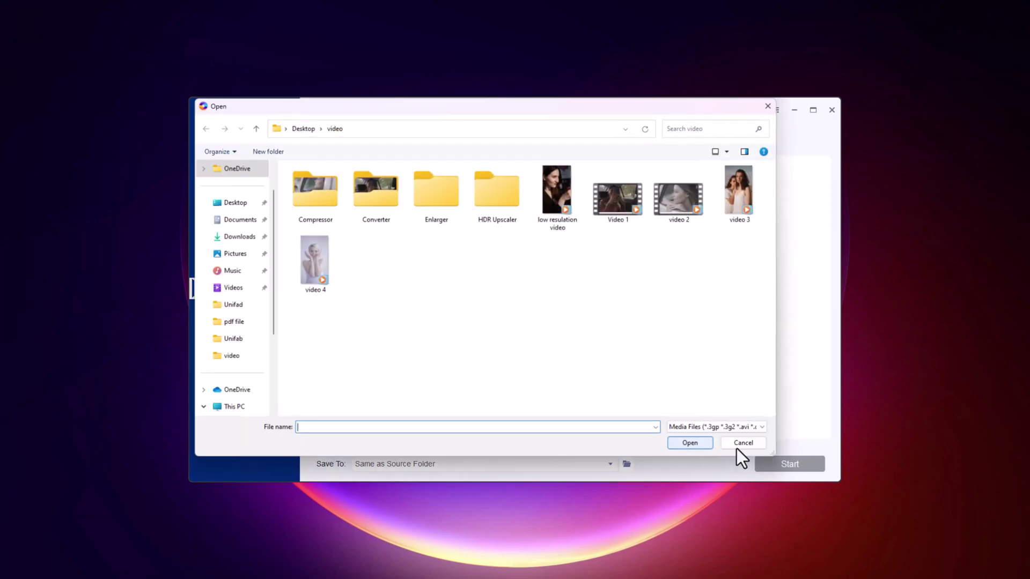
left_click(304, 263)
left_click(692, 445)
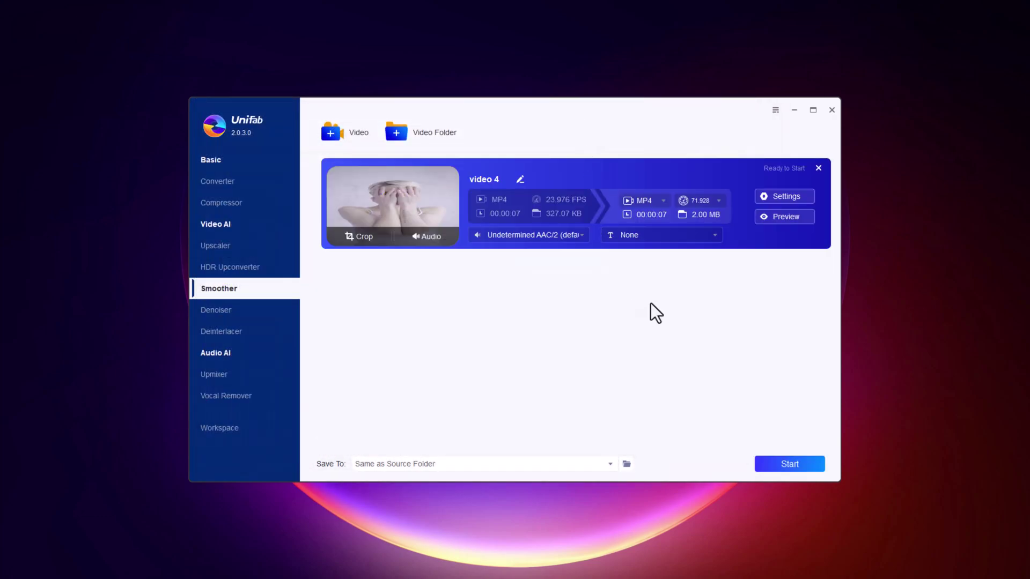
Step: Set video 4's output to 60 FPS at 2361 kbps (about 2 MB) and apply to all
left_click(774, 196)
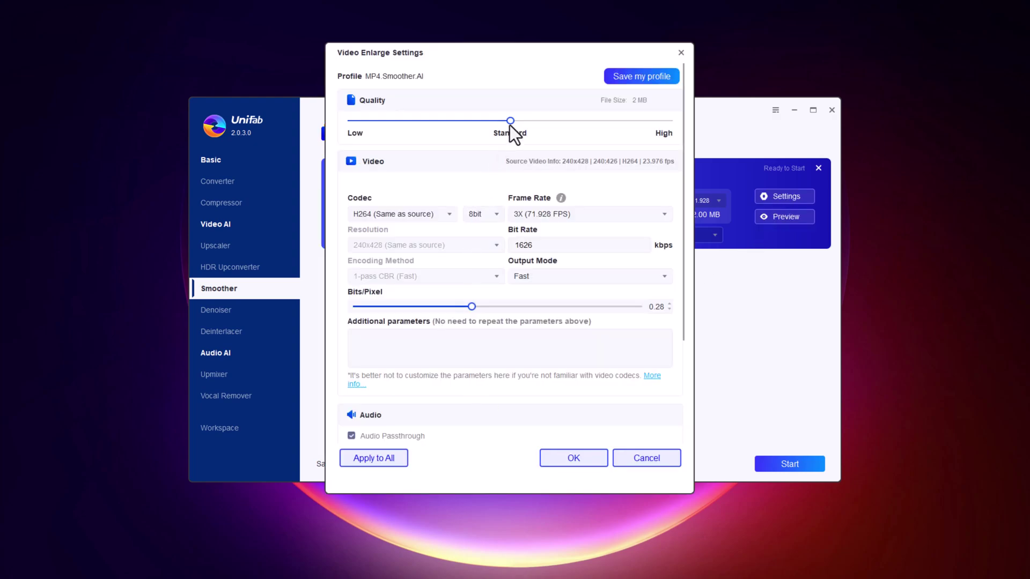
left_click_drag(510, 125, 472, 127)
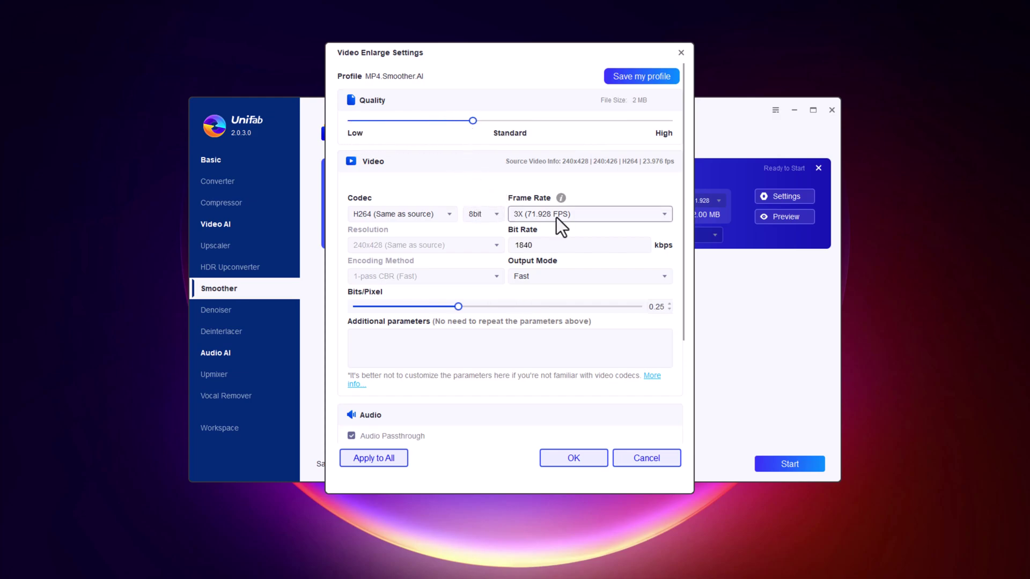
left_click(568, 246)
key("BackSpace")
key("BackSpace")
type("259")
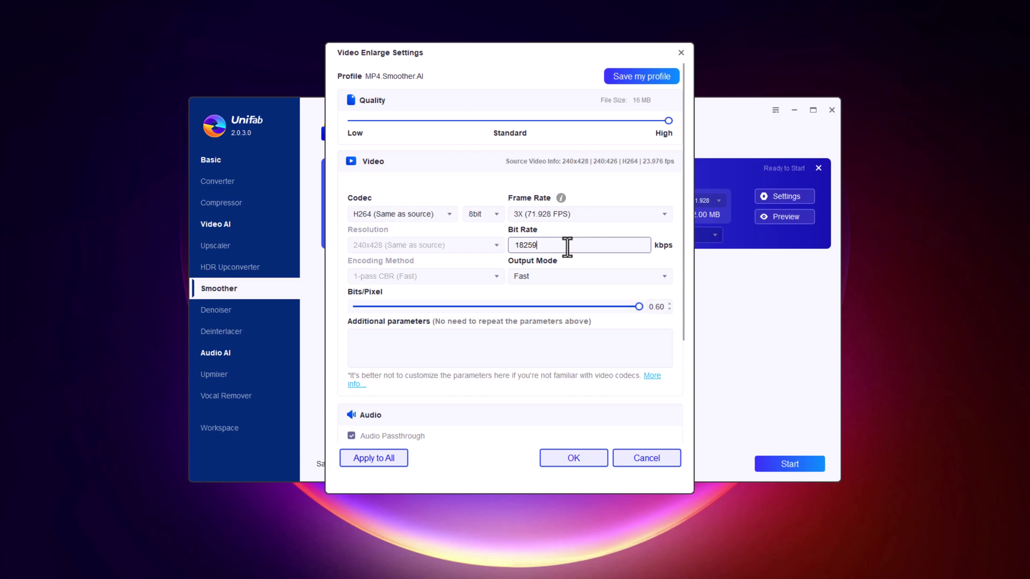
left_click(577, 214)
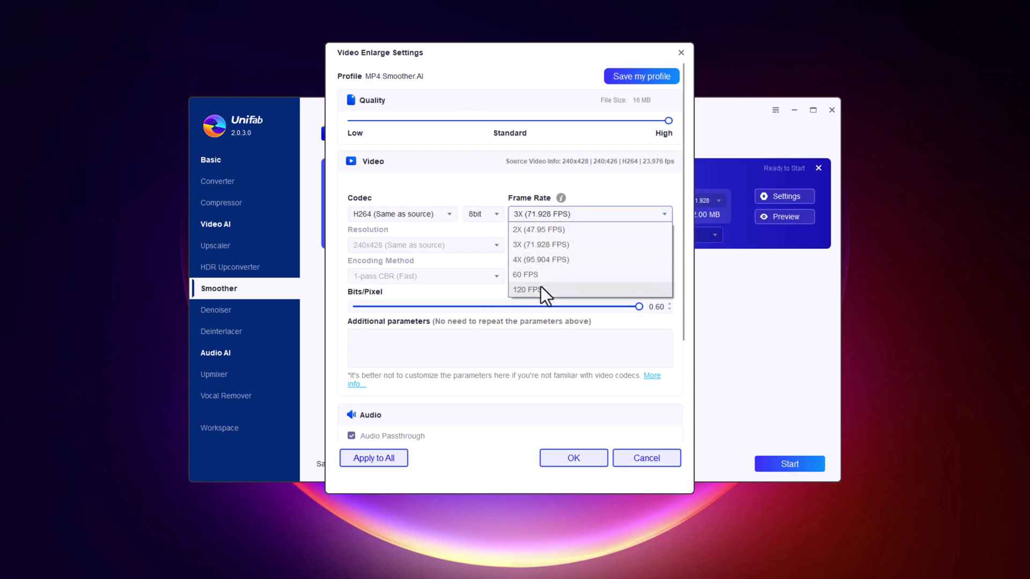
left_click(553, 277)
scroll(481, 292, "down", 5)
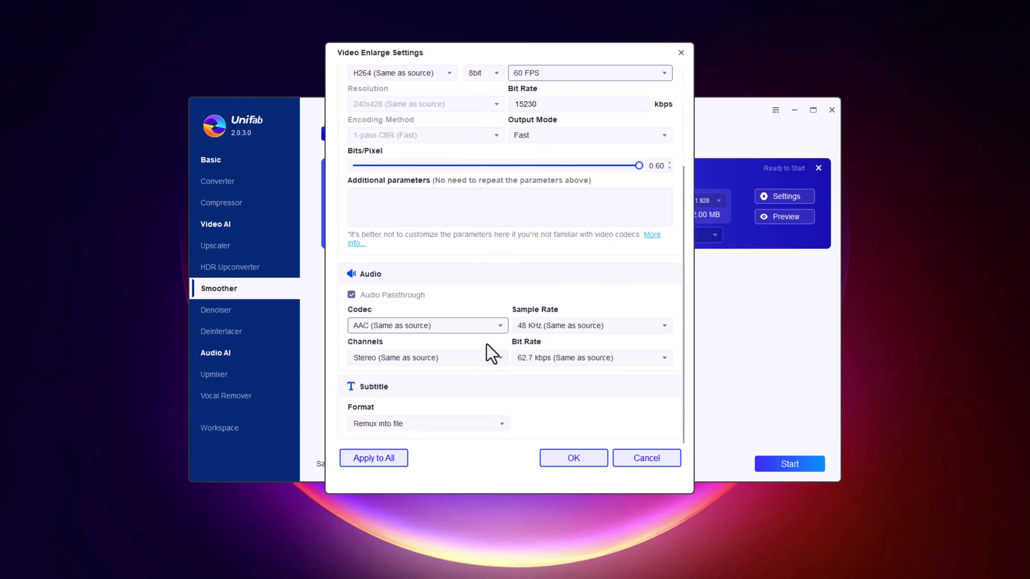
scroll(449, 407, "up", 5)
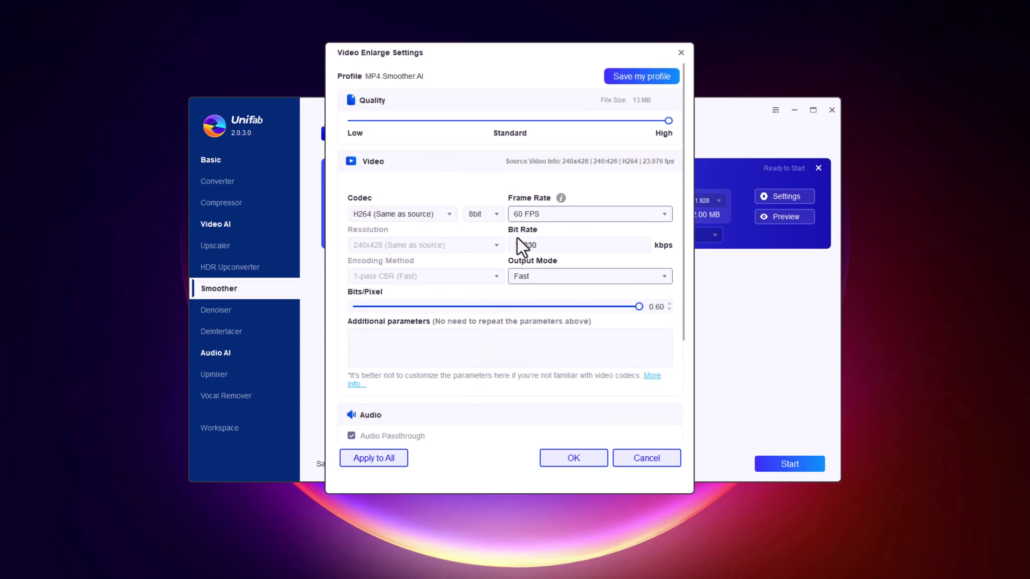
left_click(512, 123)
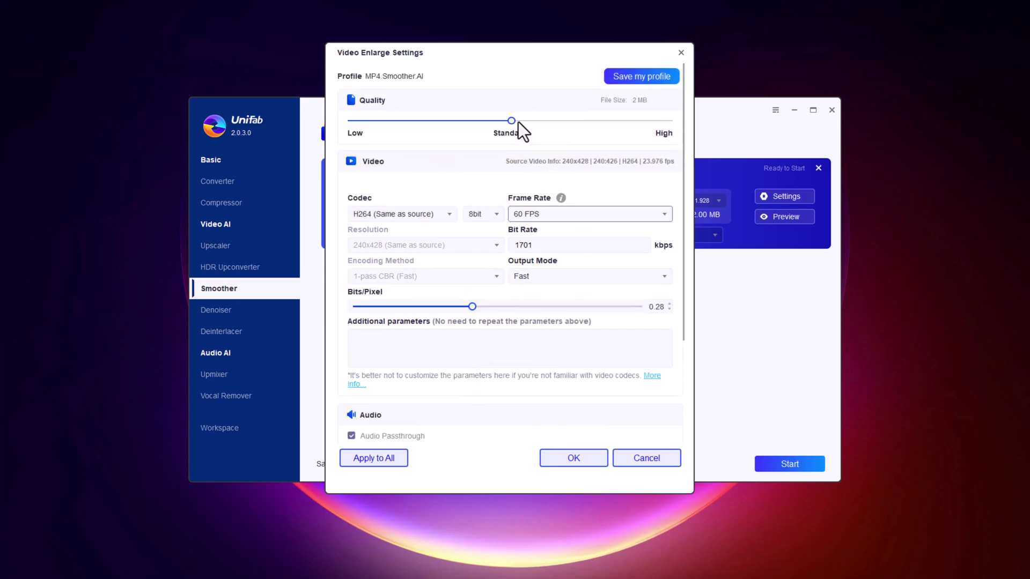
left_click(383, 461)
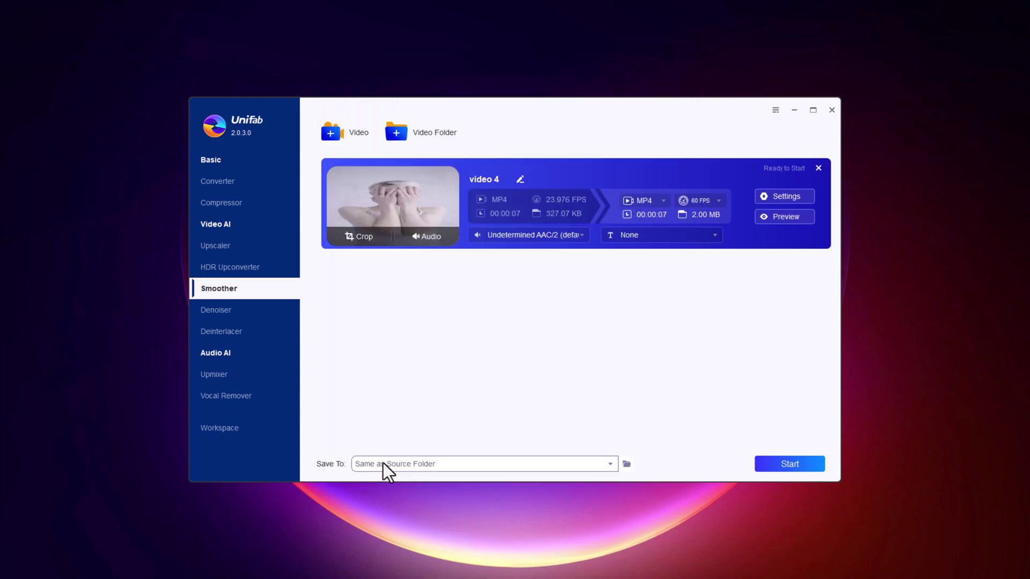
Step: Start smoothing video 4 to 60 FPS
left_click(788, 465)
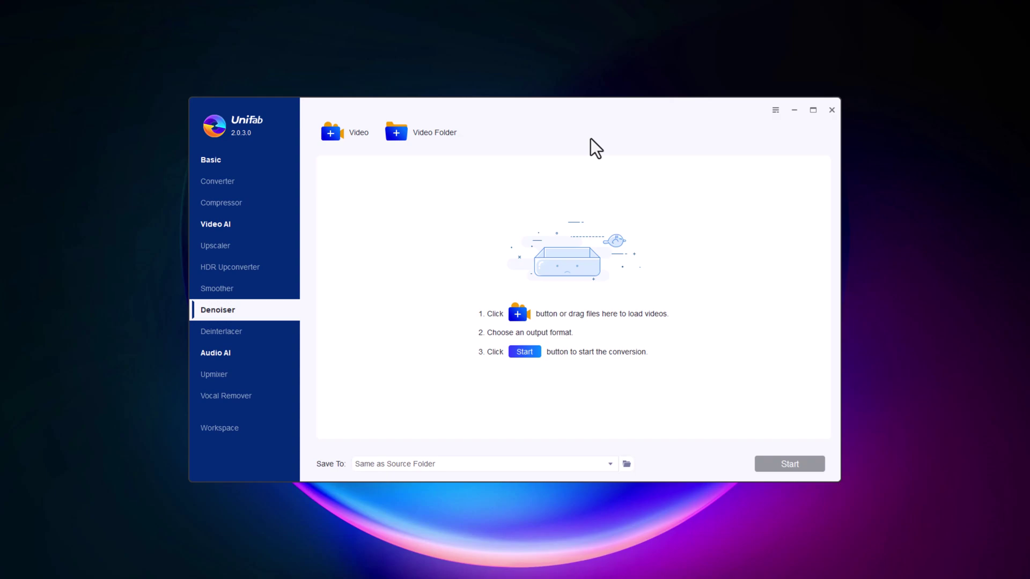
Step: Load video 5 into the Denoiser
left_click(348, 136)
left_click(452, 288)
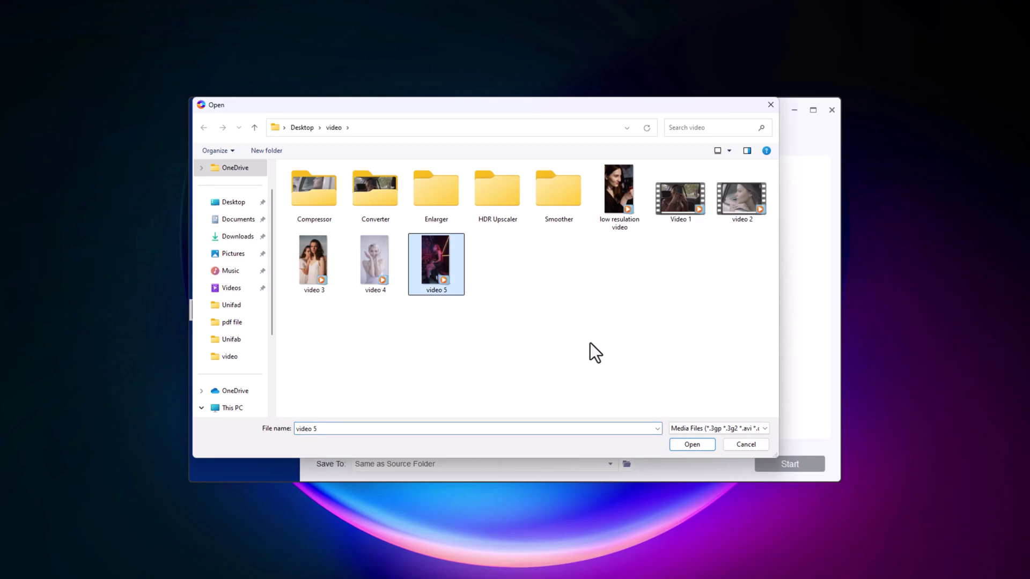
left_click(688, 442)
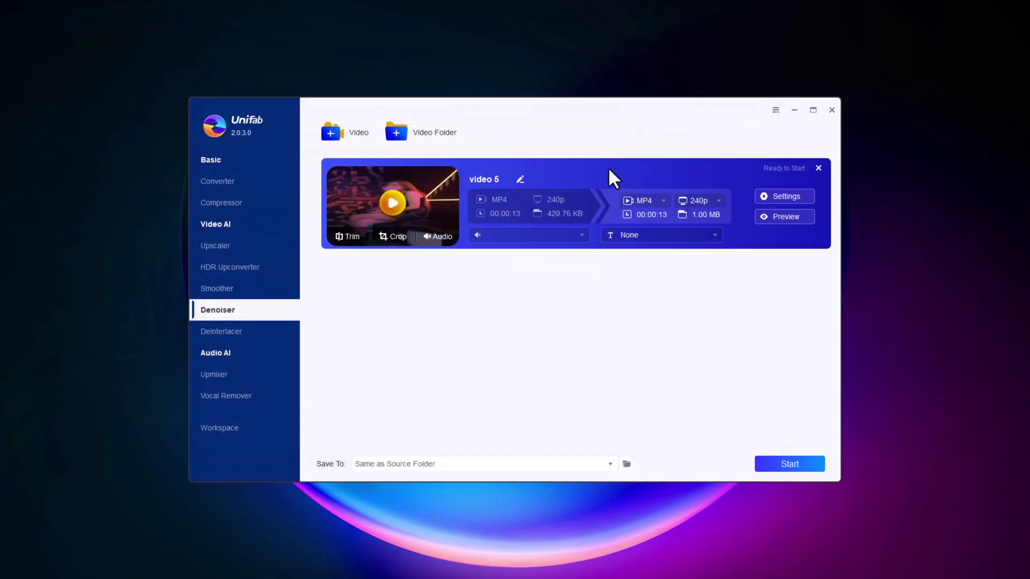
Step: Set video 5's output to 60 FPS at 720p resolution, keeping the MP4 codec, and confirm
left_click(779, 198)
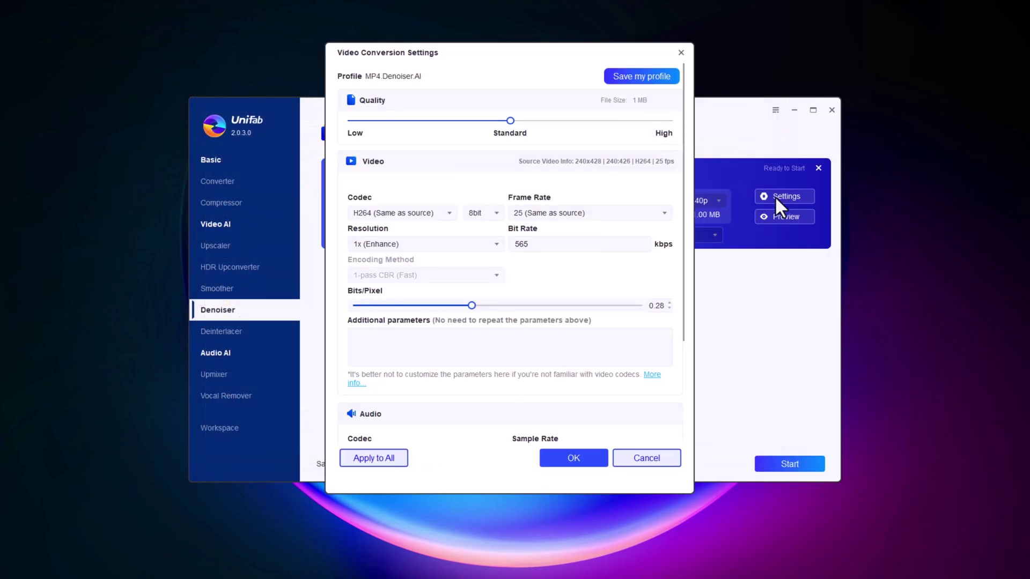
left_click(590, 215)
left_click(551, 355)
left_click(419, 215)
left_click(418, 230)
left_click(408, 244)
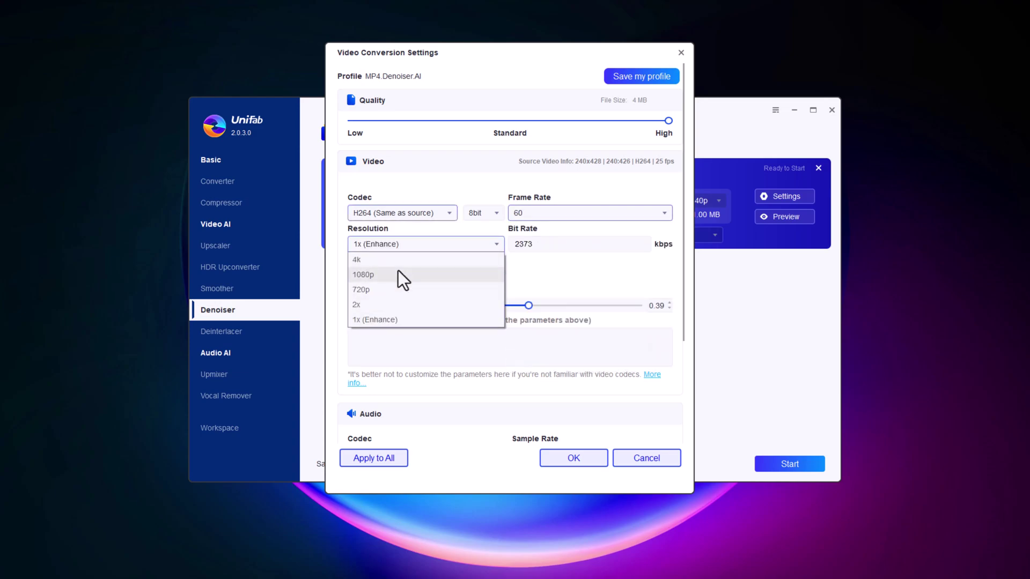
left_click(395, 276)
left_click(573, 460)
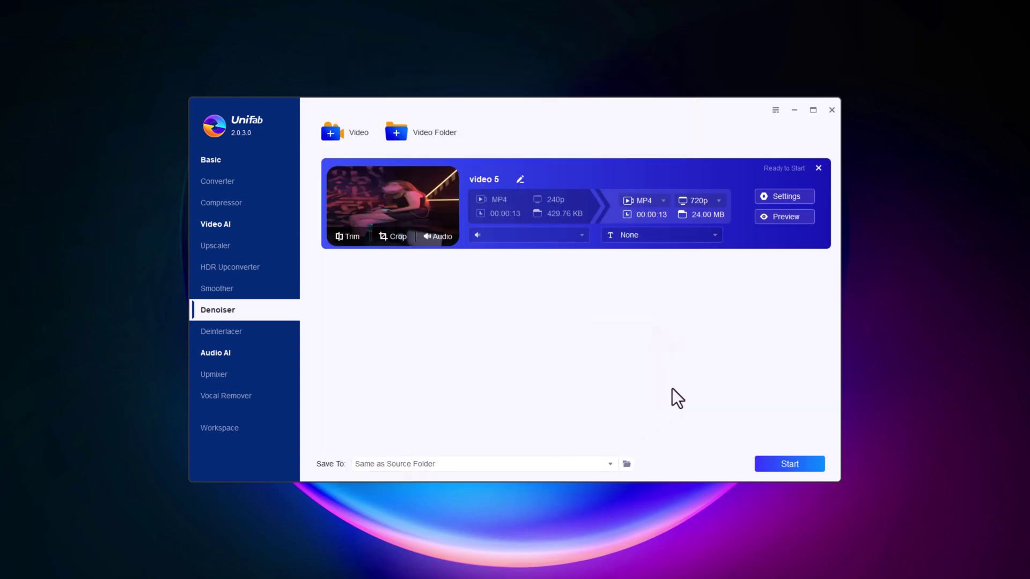
Step: Start denoising video 5
left_click(781, 466)
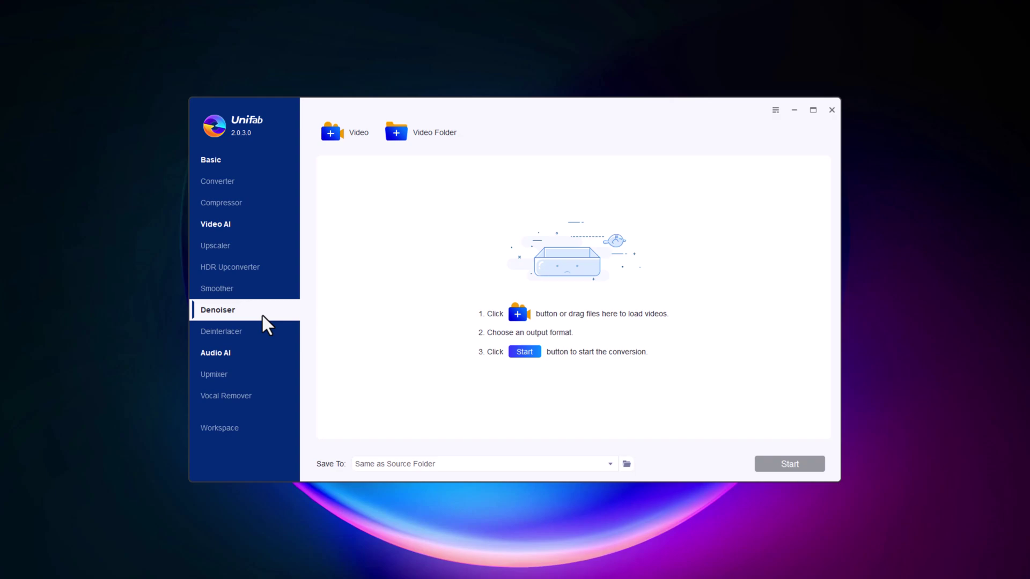
Step: Step through the Deinterlacer, Upmixer, Vocal Remover and Workspace pages, ending on Converter
left_click(242, 335)
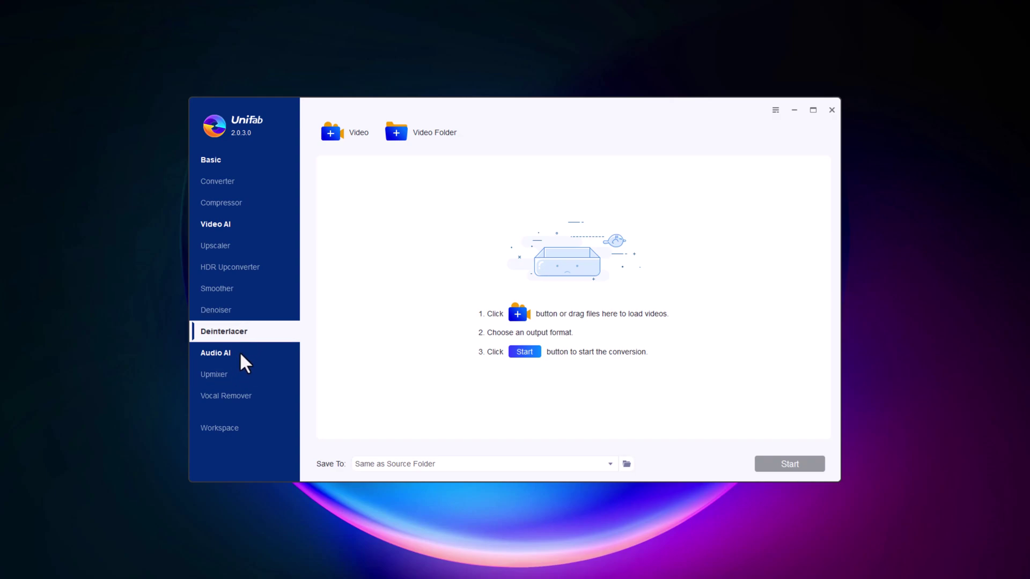
left_click(225, 376)
left_click(235, 397)
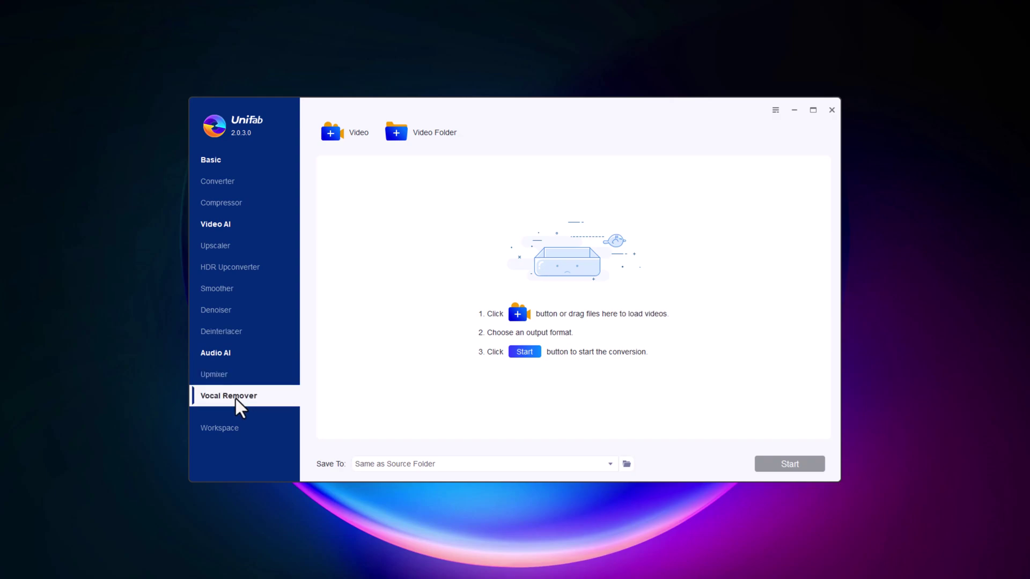
left_click(233, 426)
left_click(220, 177)
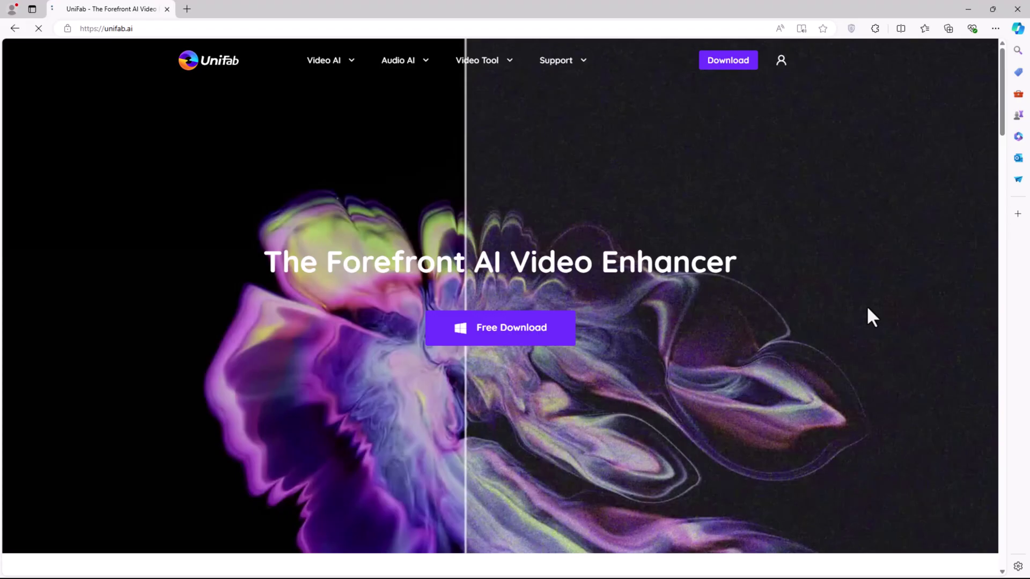
Step: Scroll to the feature showcase and preview the Enlarger, Deinterlace and HDR Upscaler demos
scroll(867, 308, "down", 15)
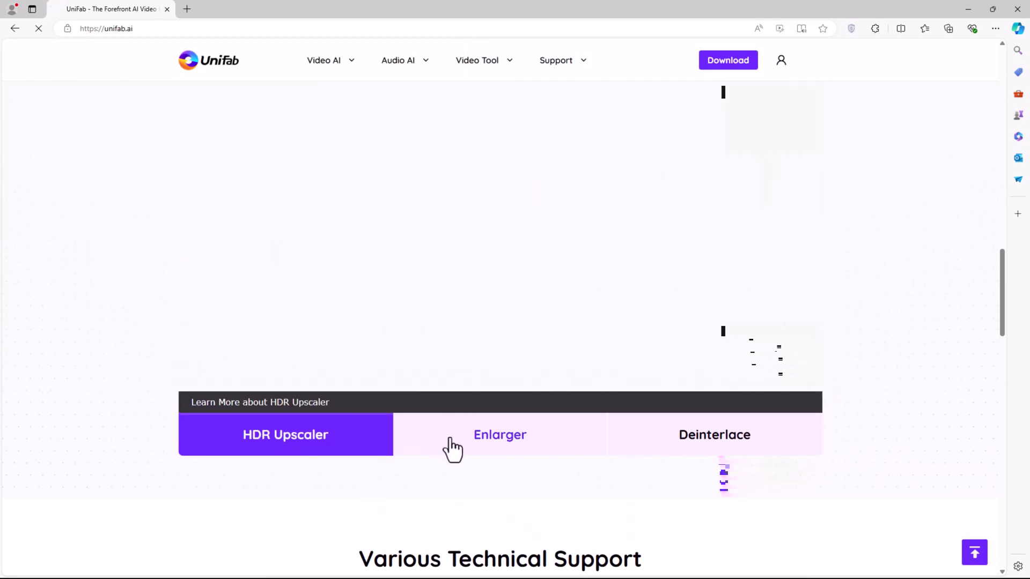
left_click(452, 442)
left_click(761, 445)
left_click(331, 451)
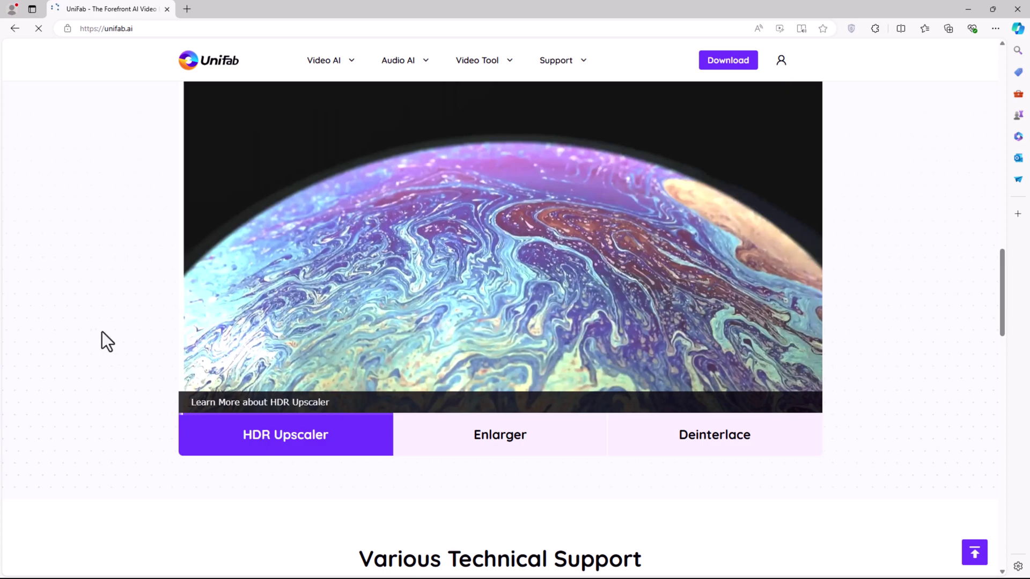
scroll(102, 333, "up", 2)
scroll(102, 333, "down", 1)
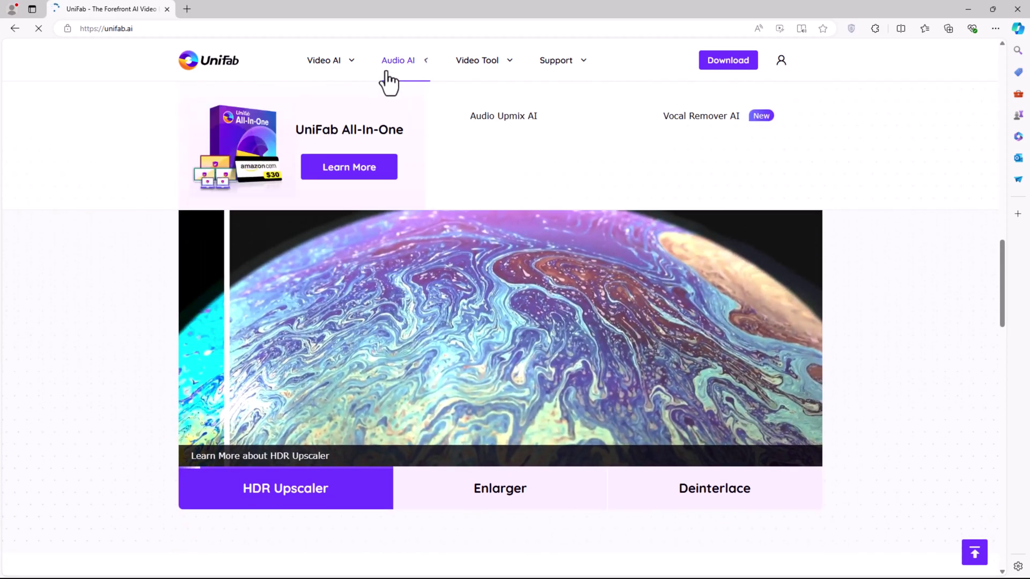
Step: Switch the showcase to Enlarger, then Deinterlace, and bring the user testimonials into view
mouse_move(378, 55)
mouse_move(505, 62)
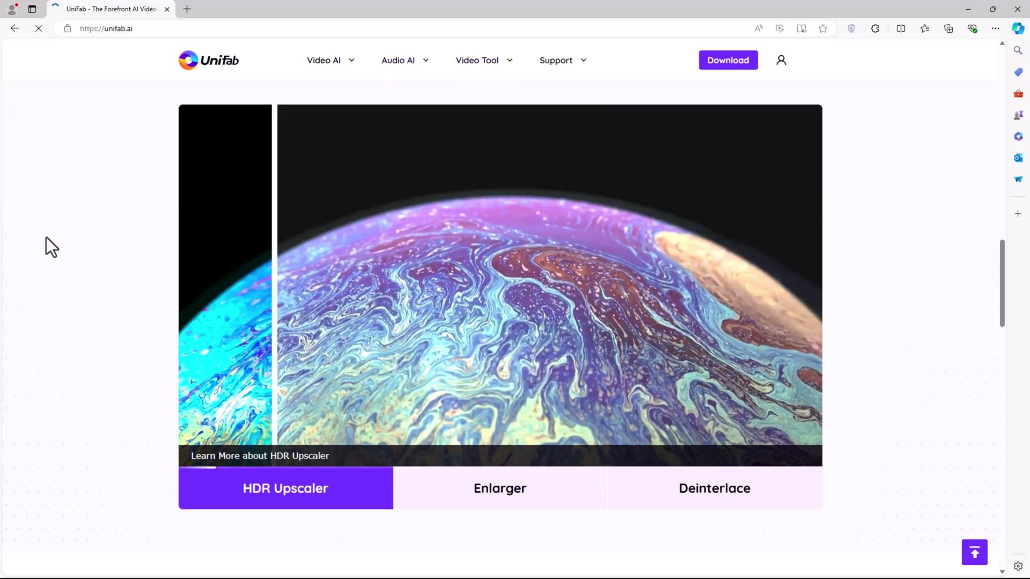
left_click(504, 480)
left_click(746, 511)
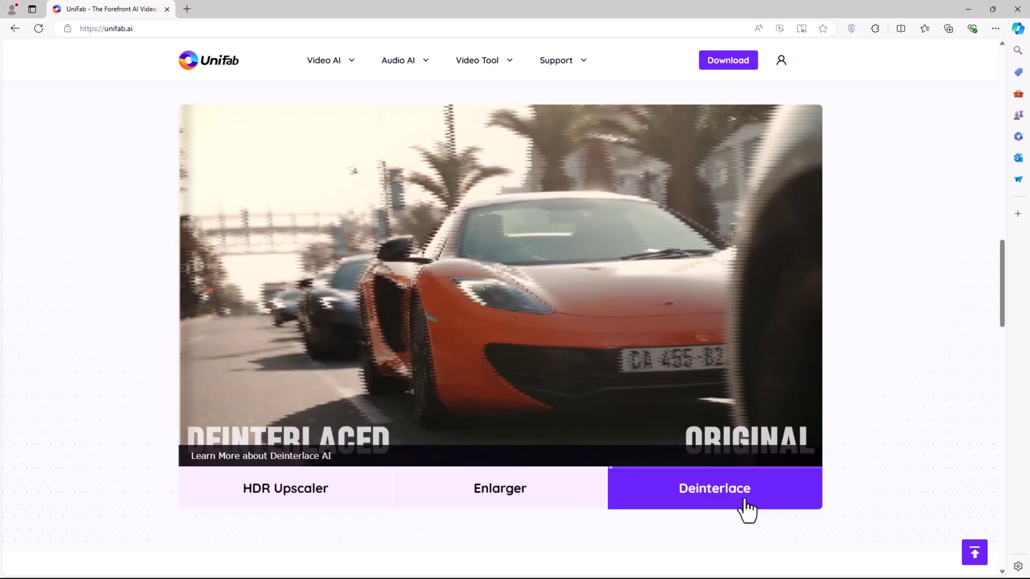
scroll(871, 431, "down", 10)
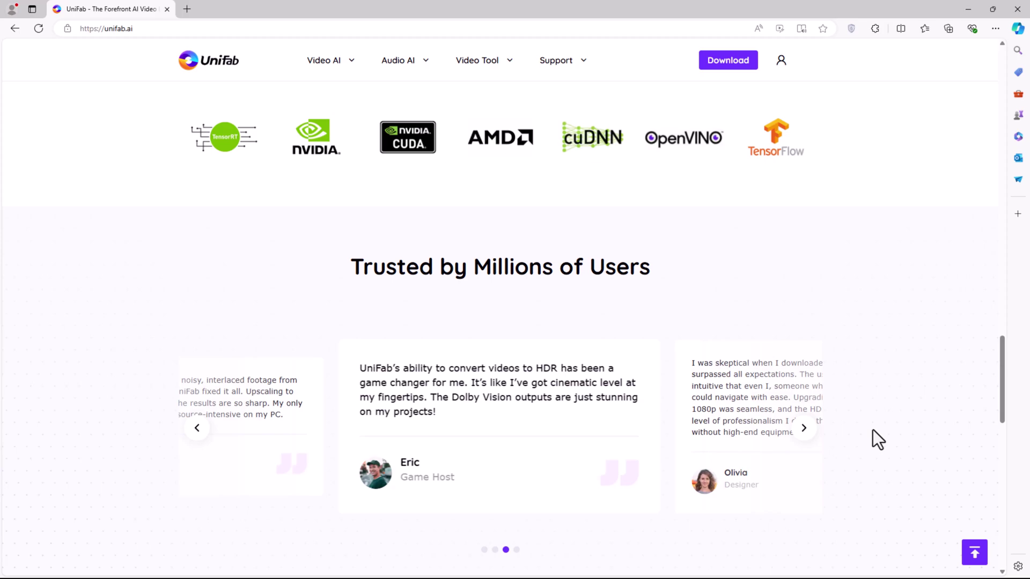
scroll(873, 430, "up", 8)
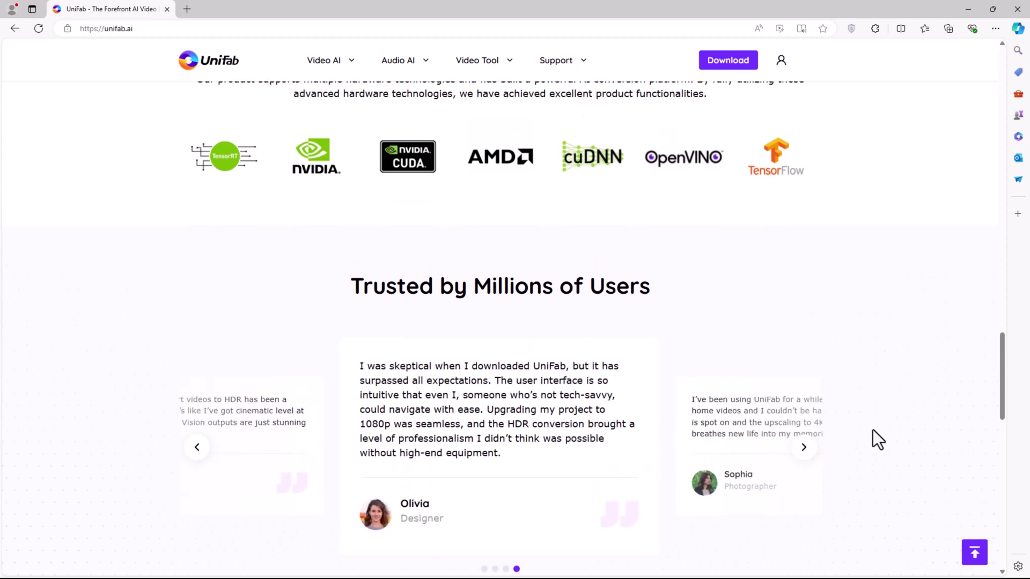